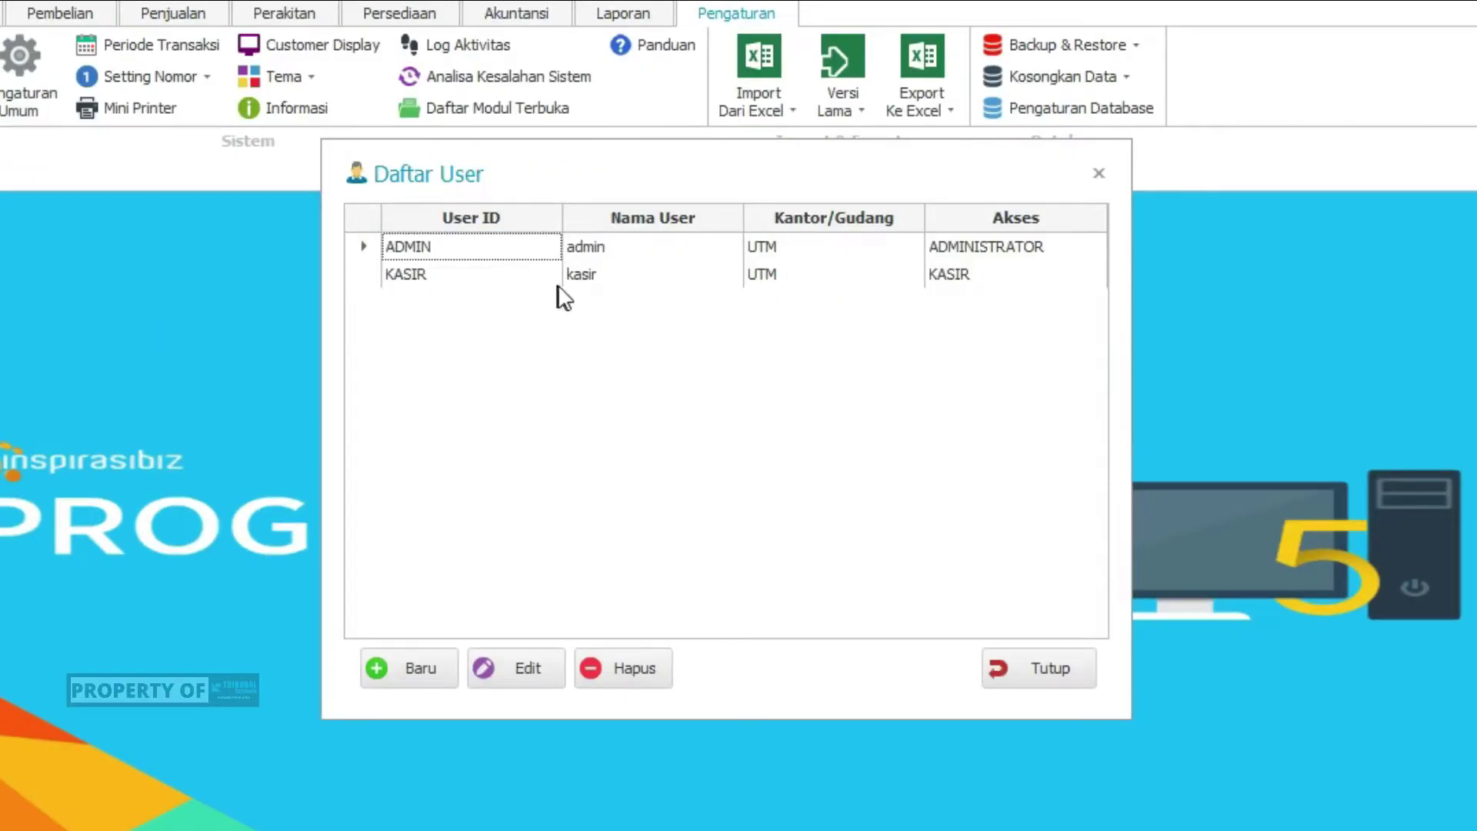
click(608, 275)
click(613, 249)
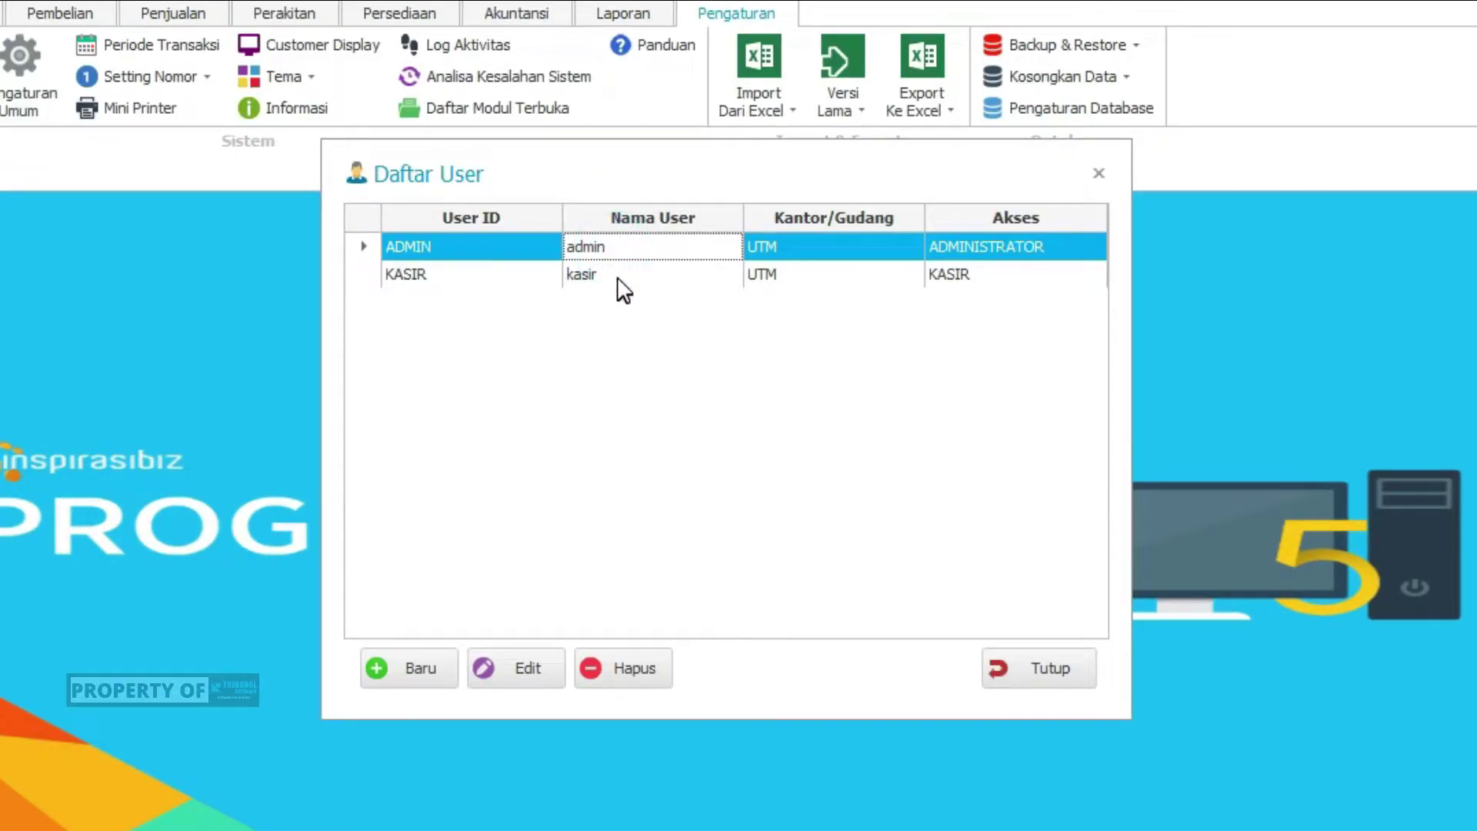
click(618, 279)
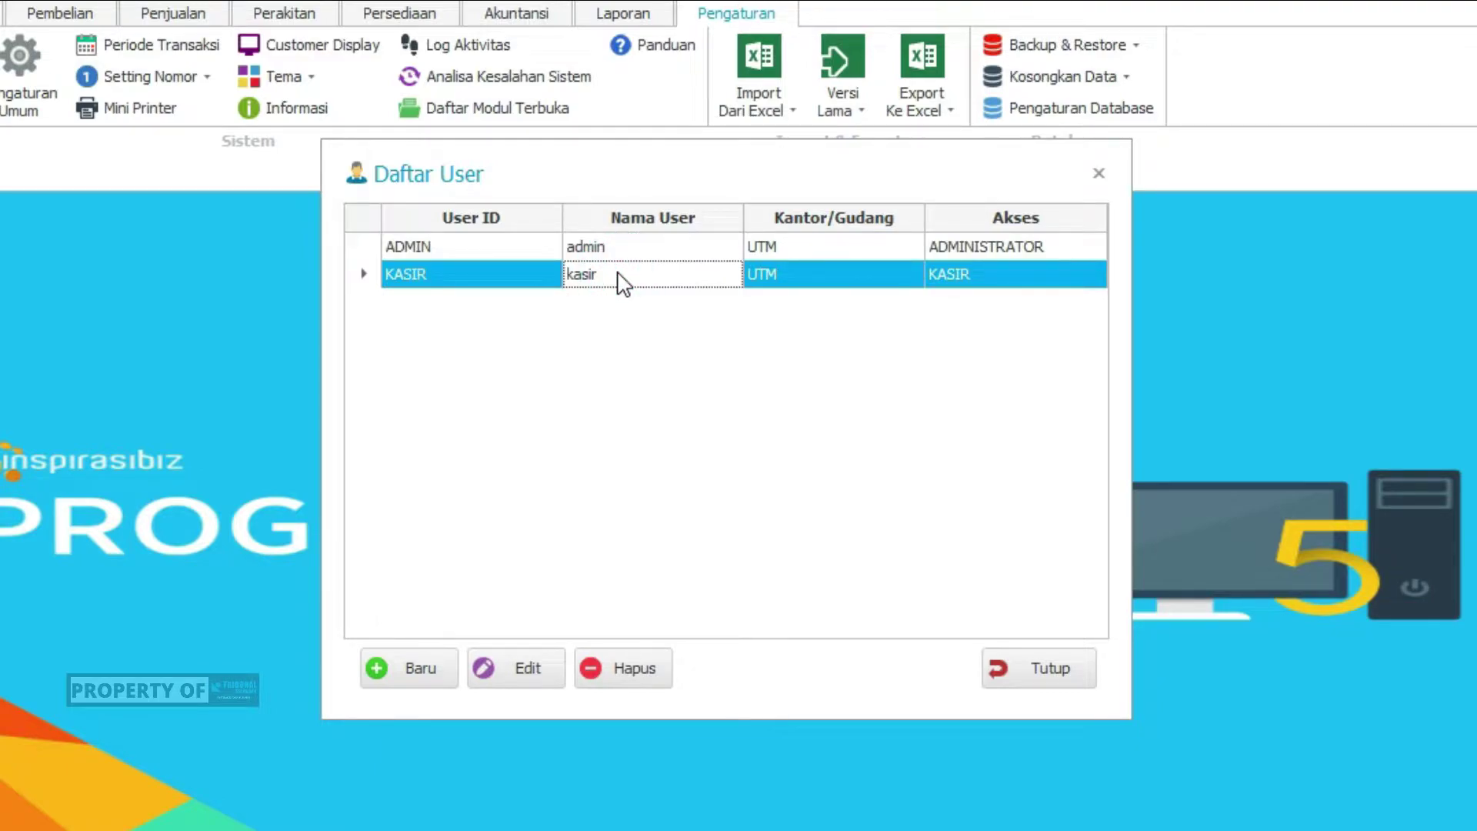
click(648, 243)
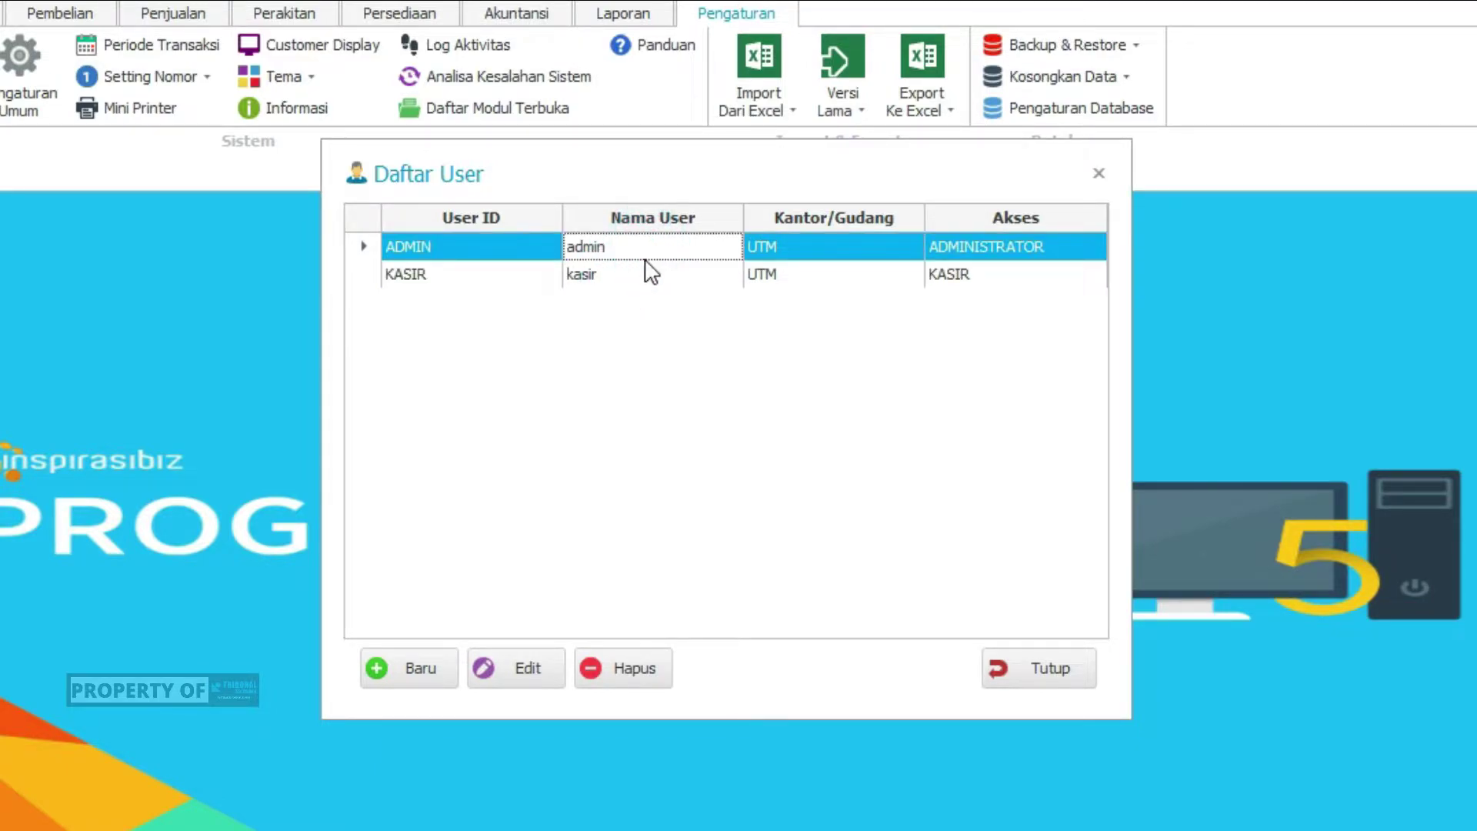
click(639, 276)
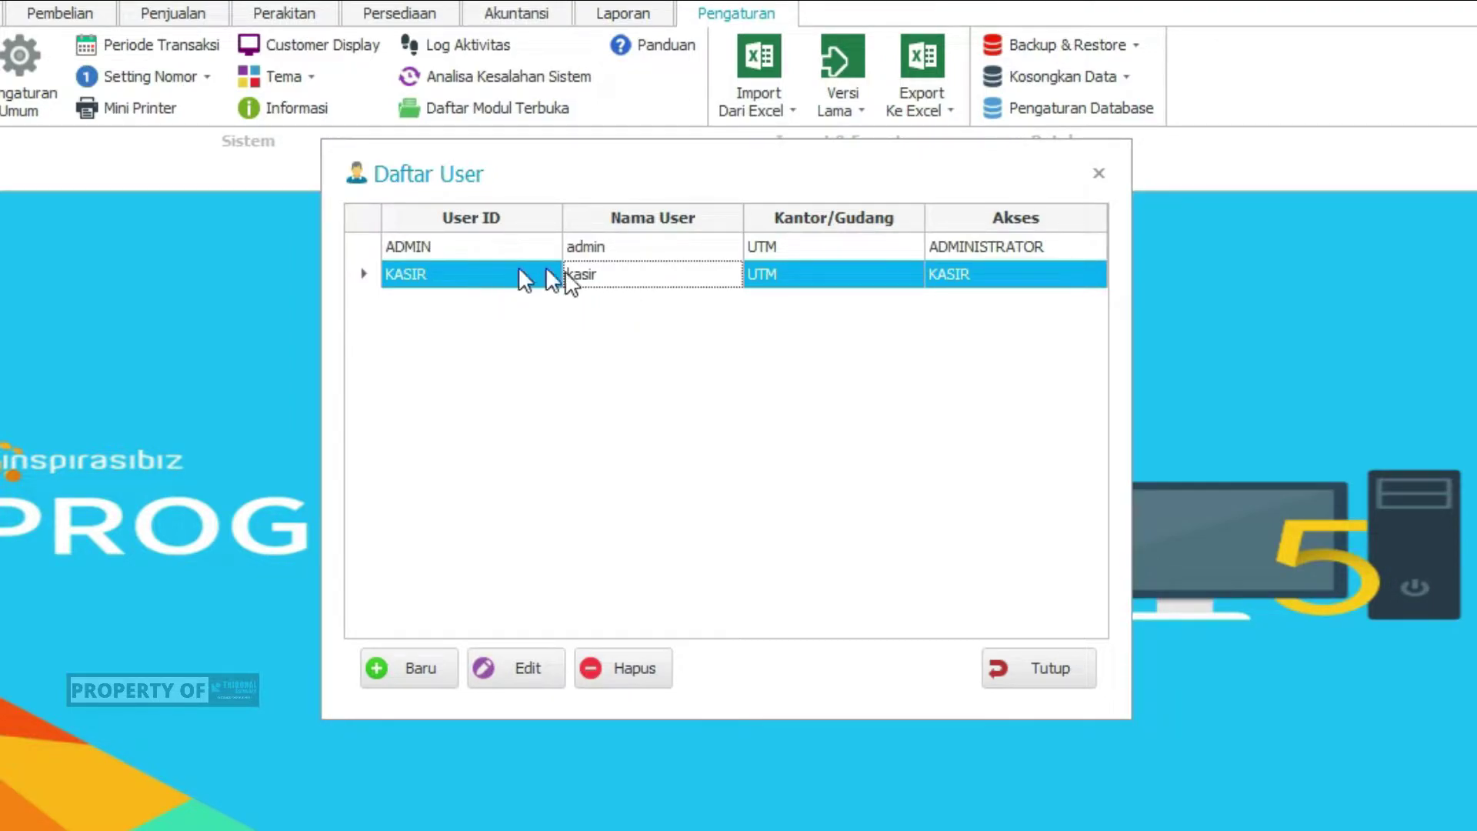
click(482, 269)
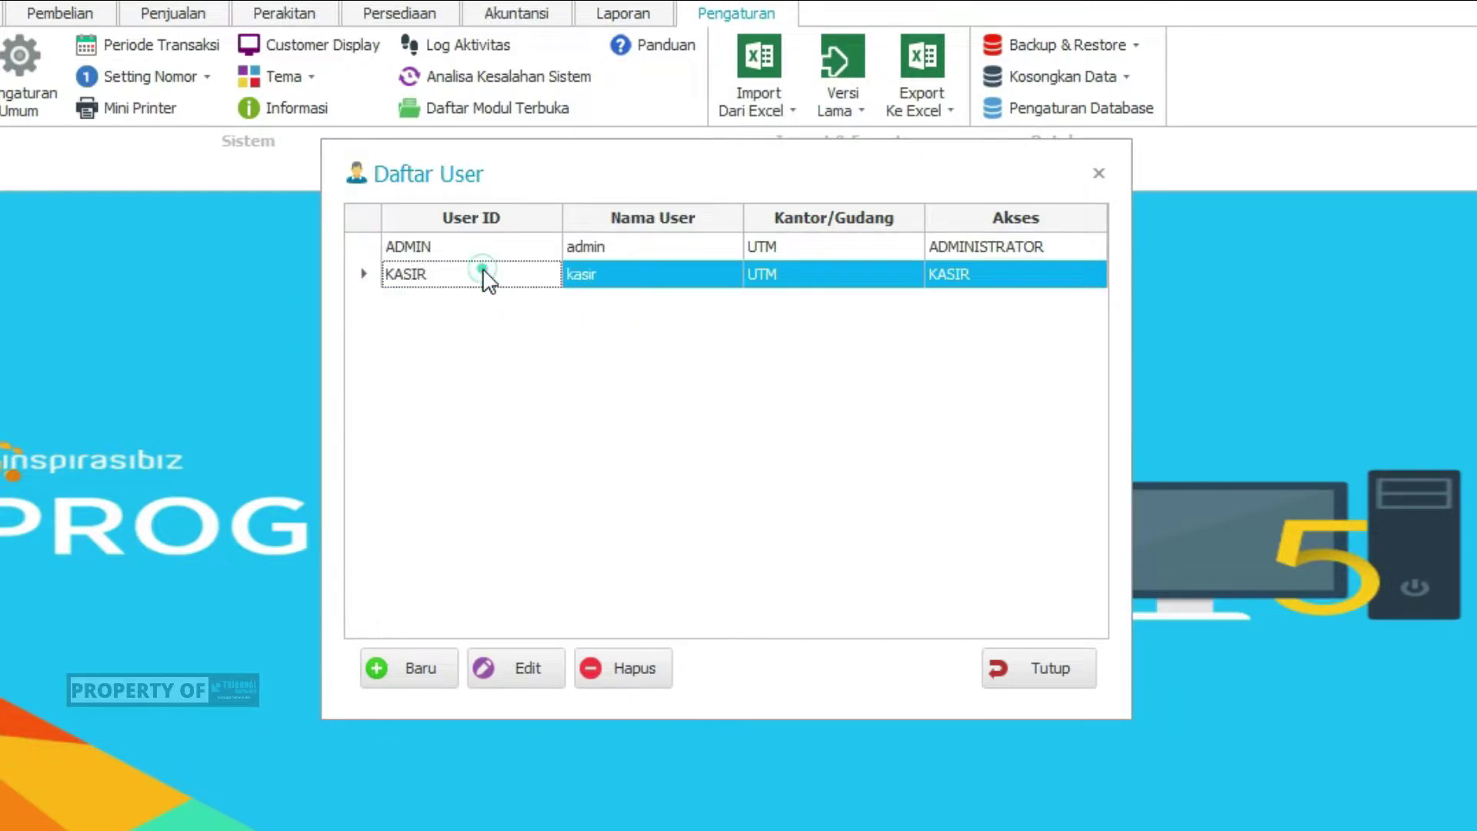
click(607, 275)
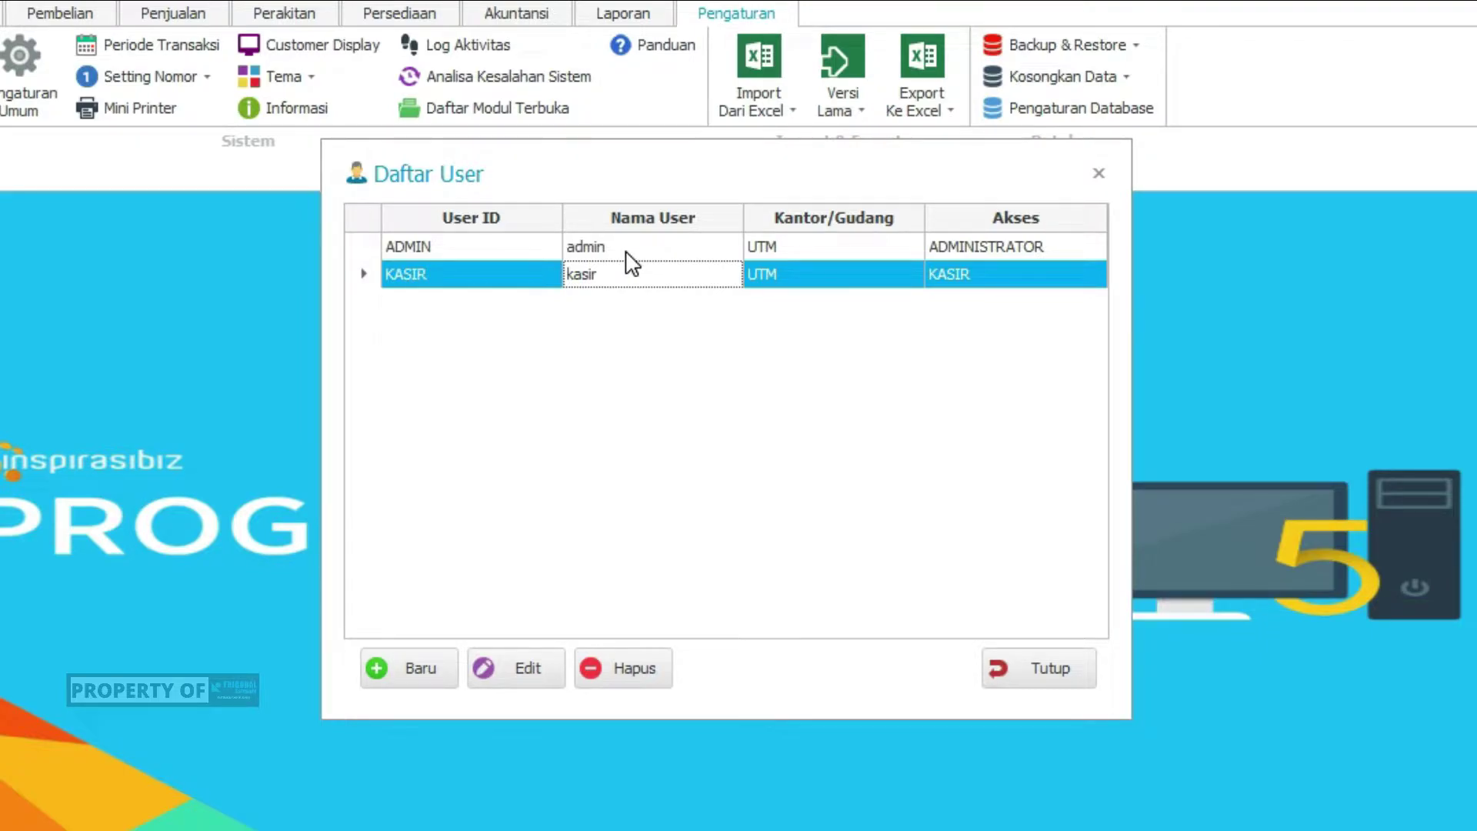
click(625, 247)
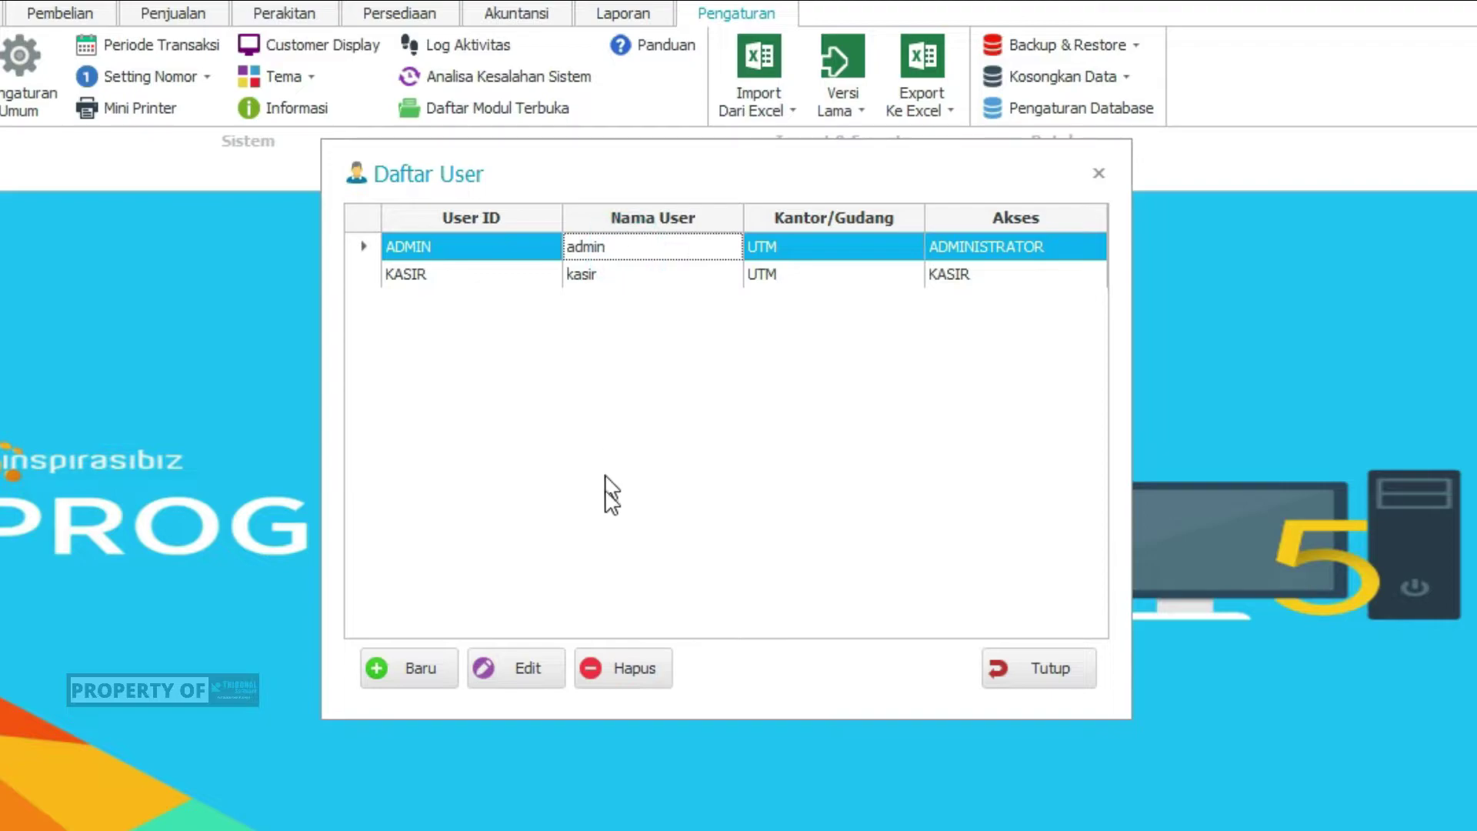
Change the ADMIN user's password and confirmation to a new password, save, and close the edit form
click(500, 667)
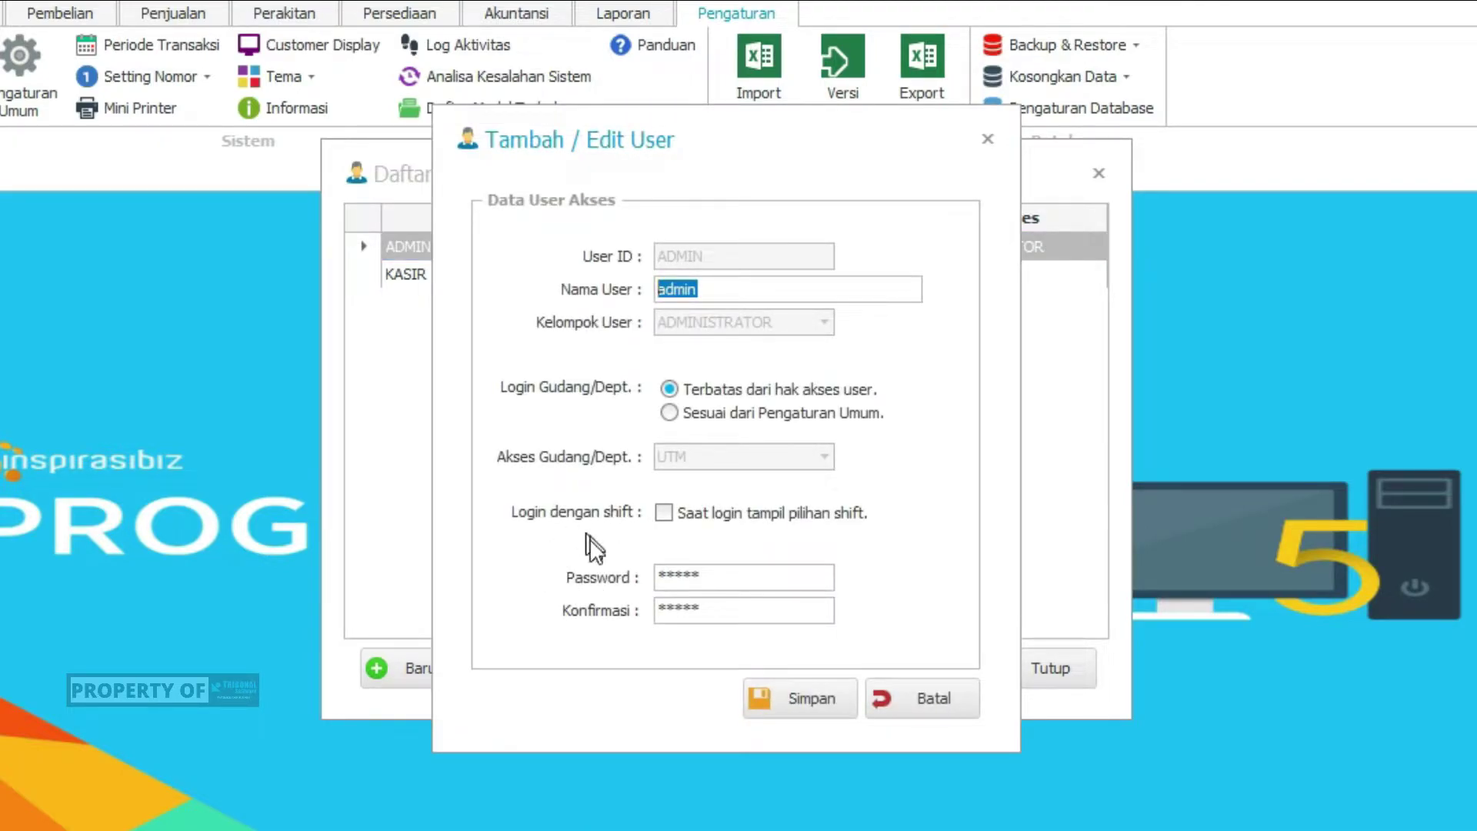
double_click(715, 580)
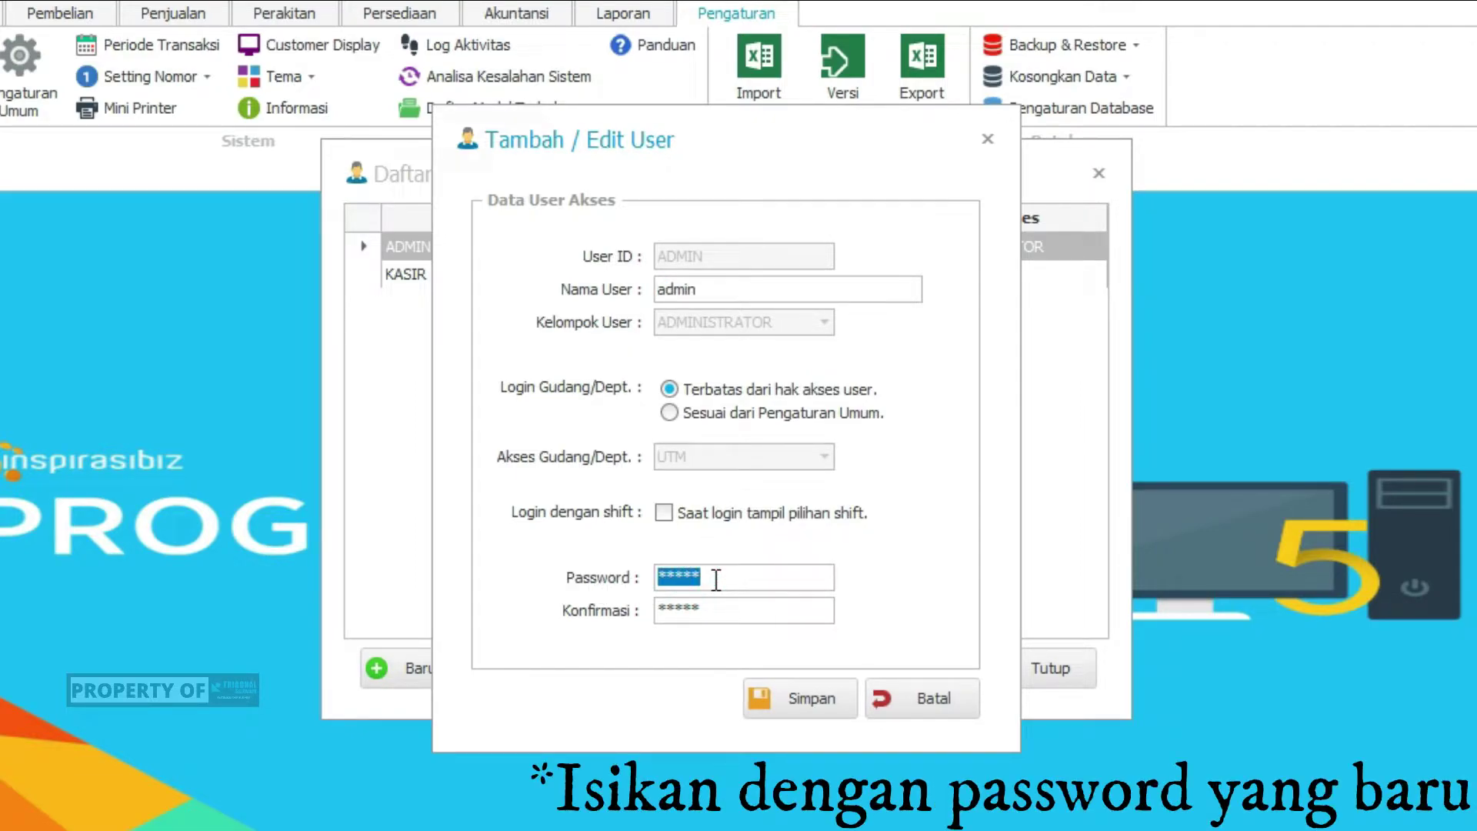
text(****)
double_click(728, 608)
text(*)
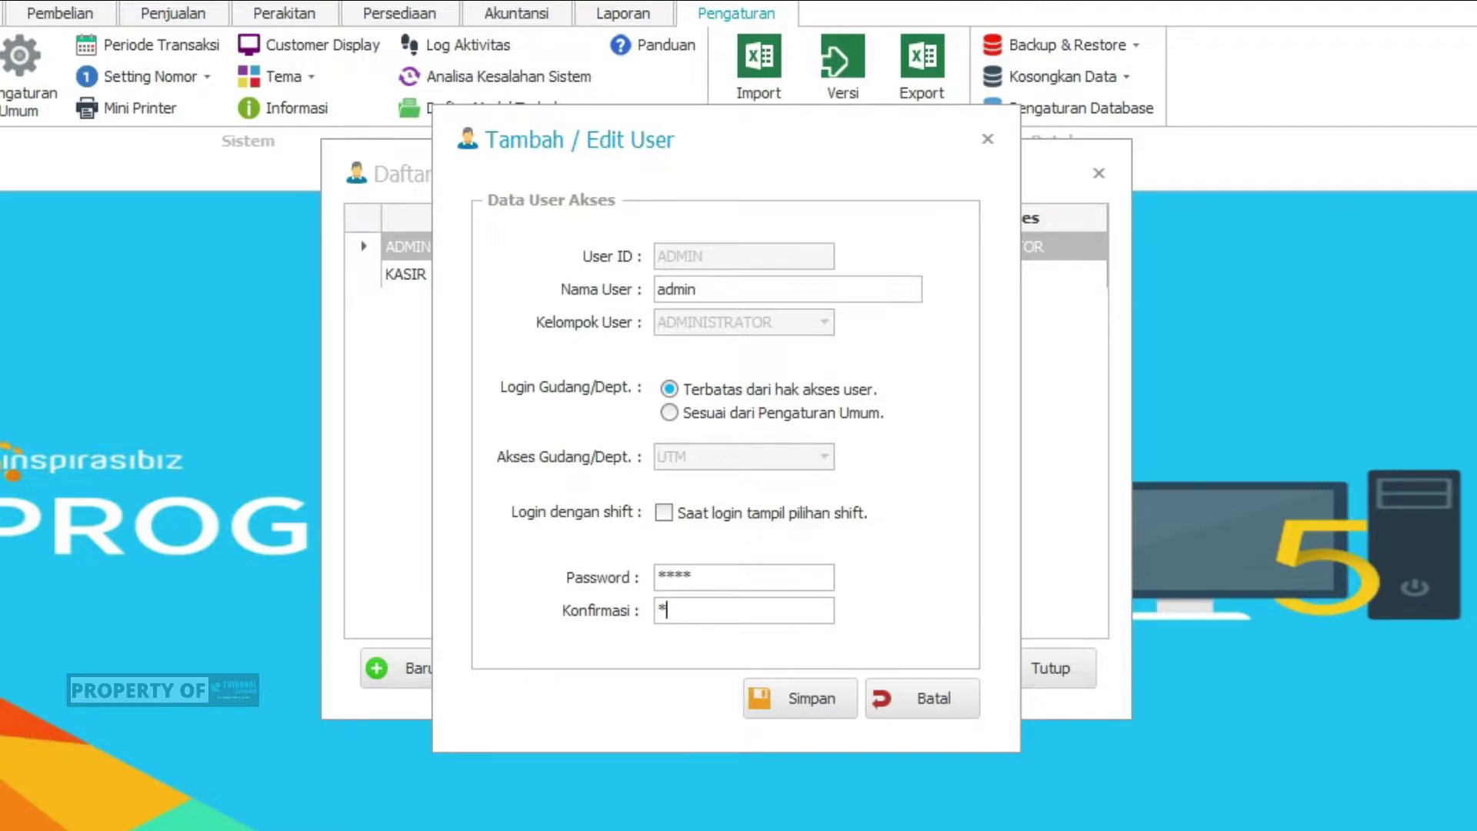
text(***)
click(806, 698)
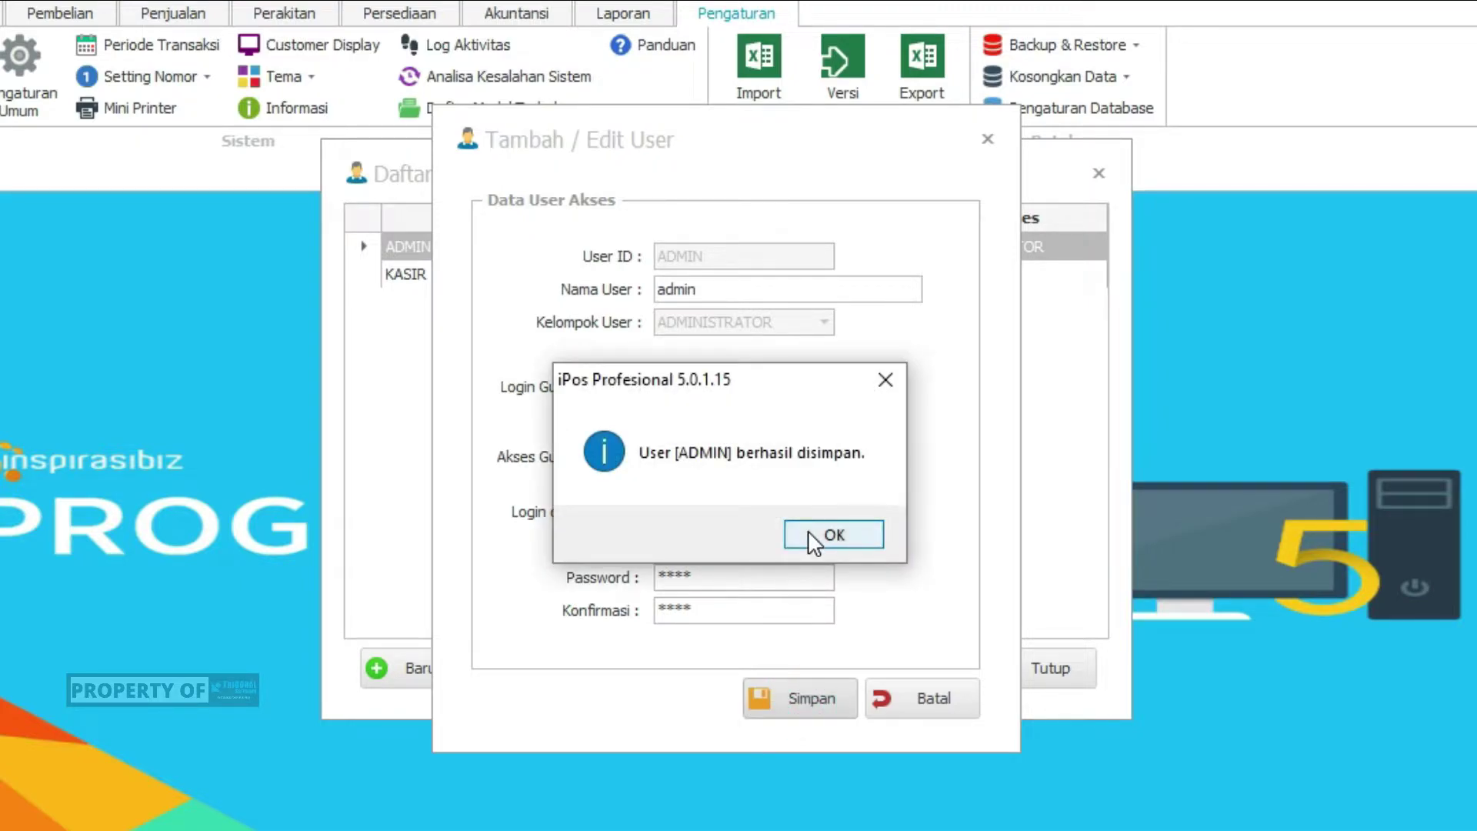
click(809, 533)
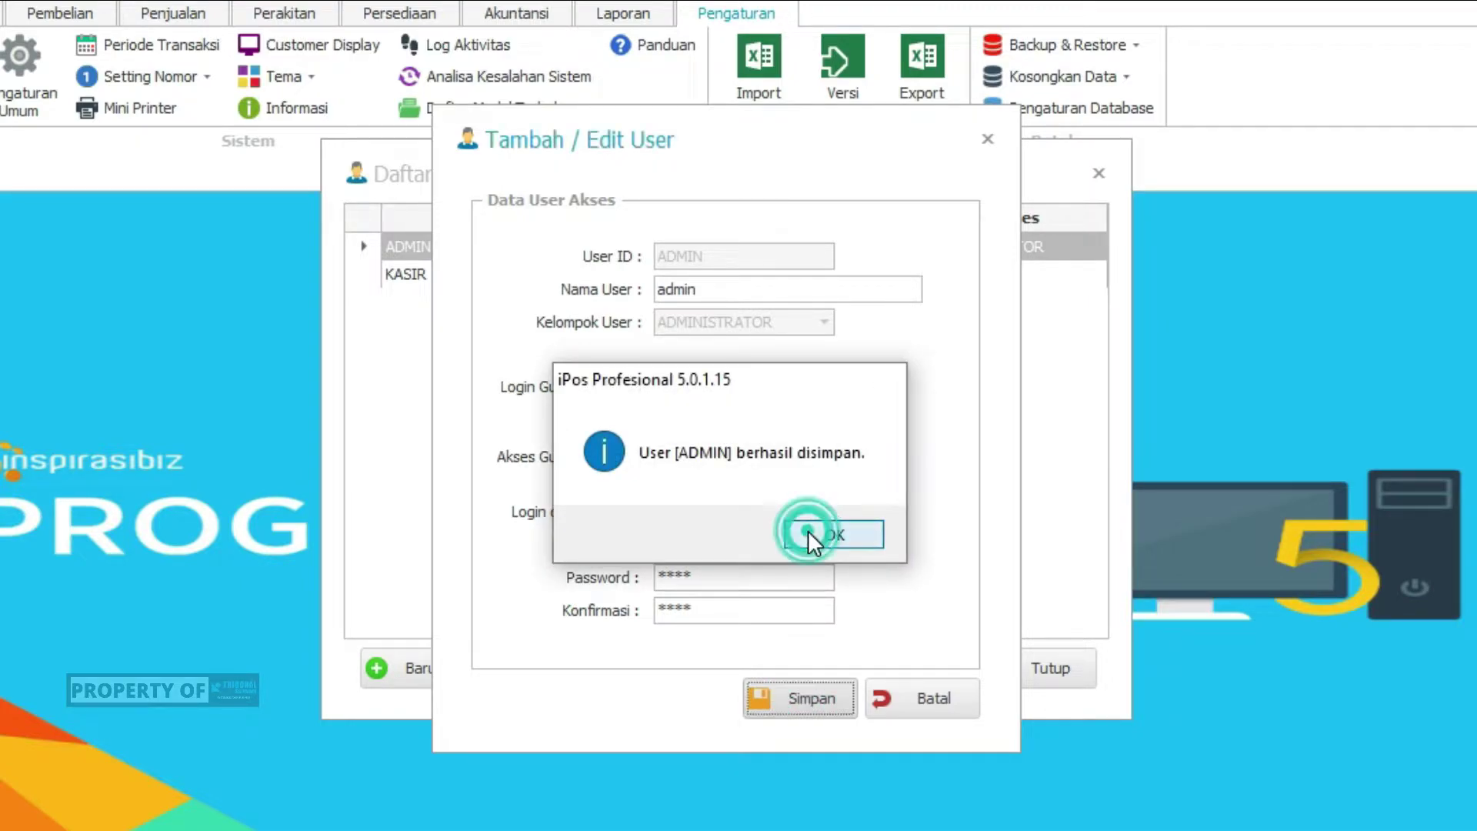
click(922, 697)
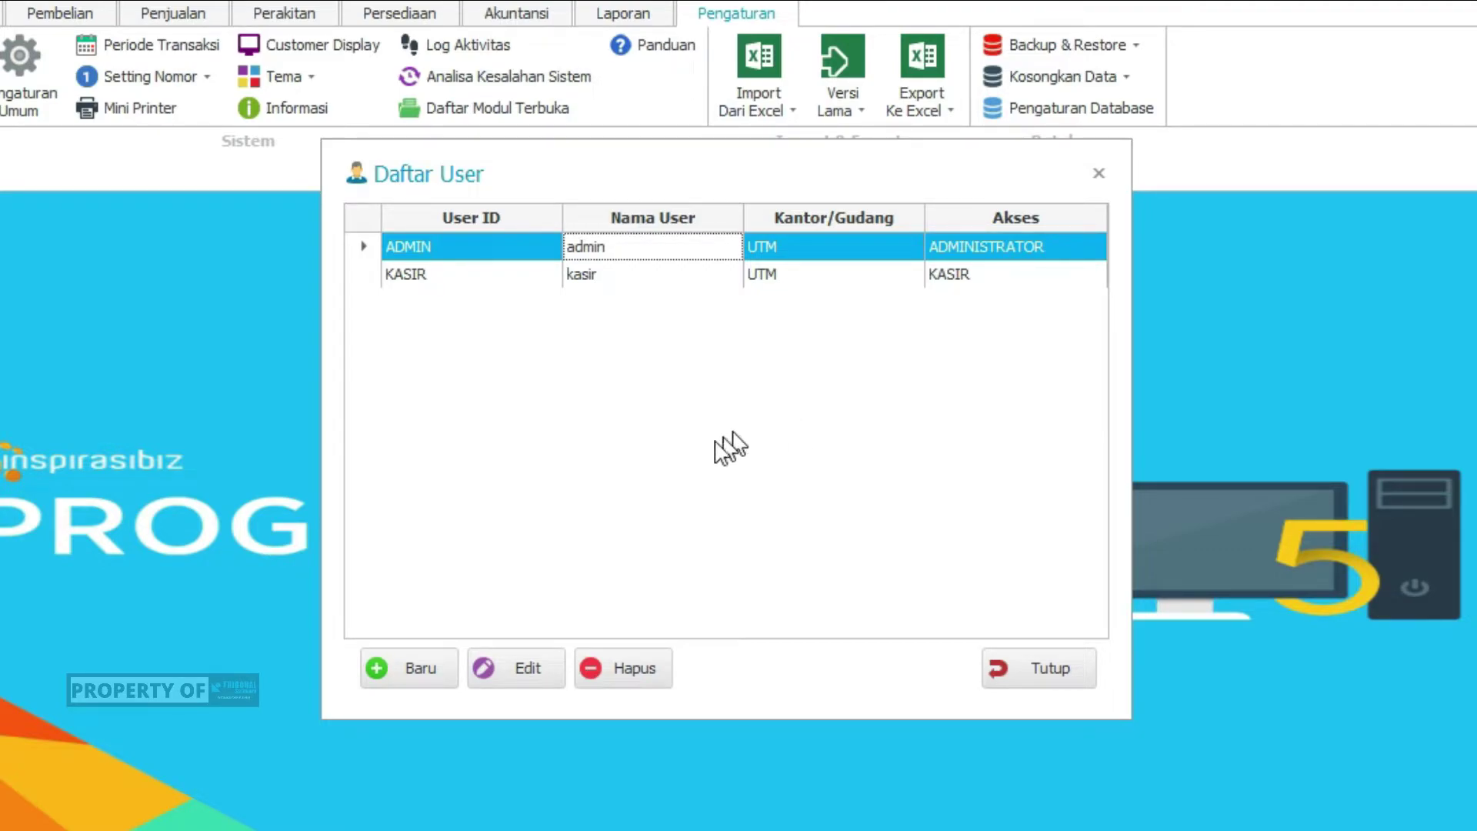
Start a new user with User ID and Nama User 'iwan' in the KASIR group
click(409, 678)
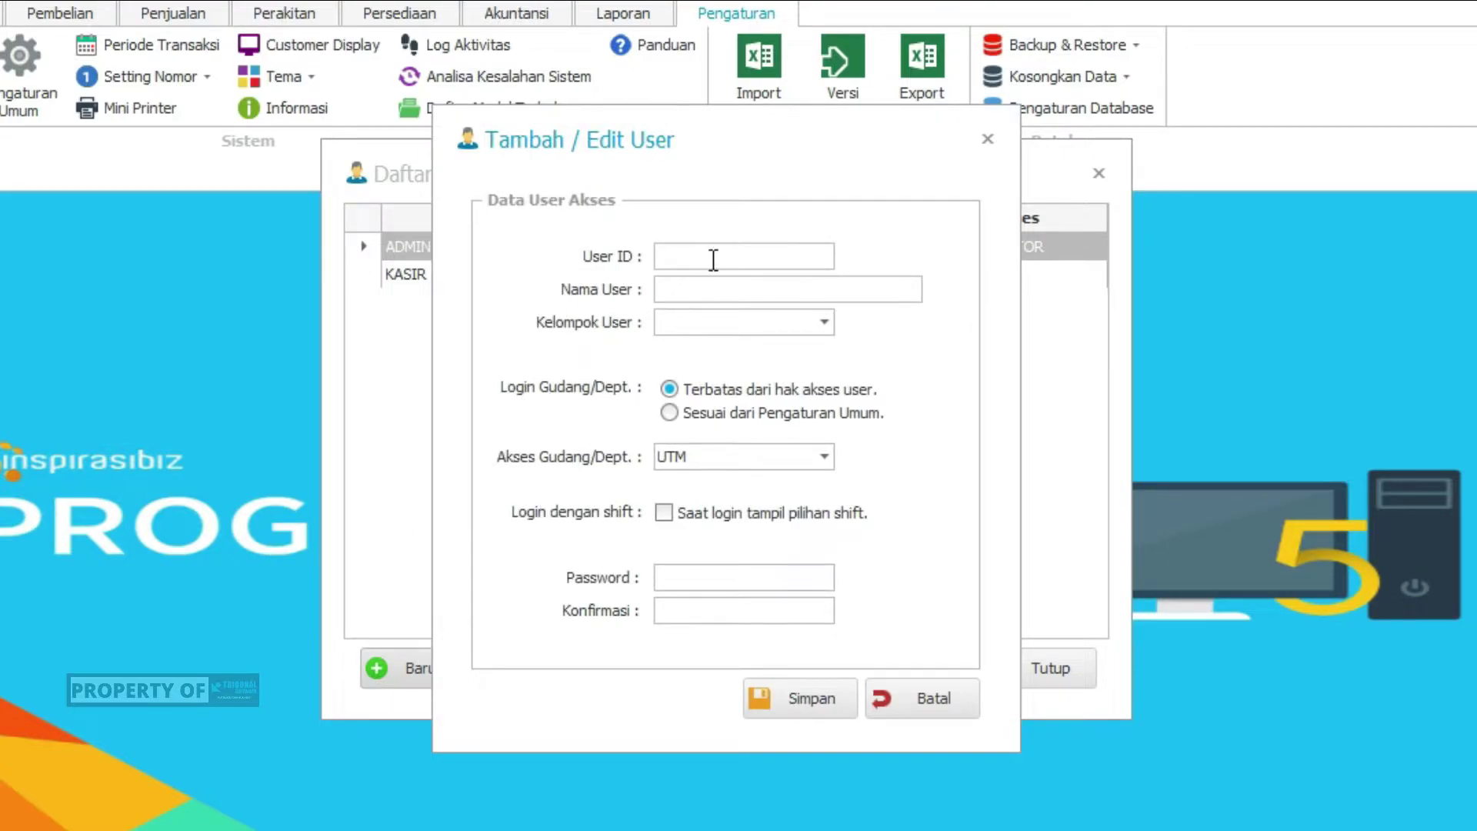
click(710, 256)
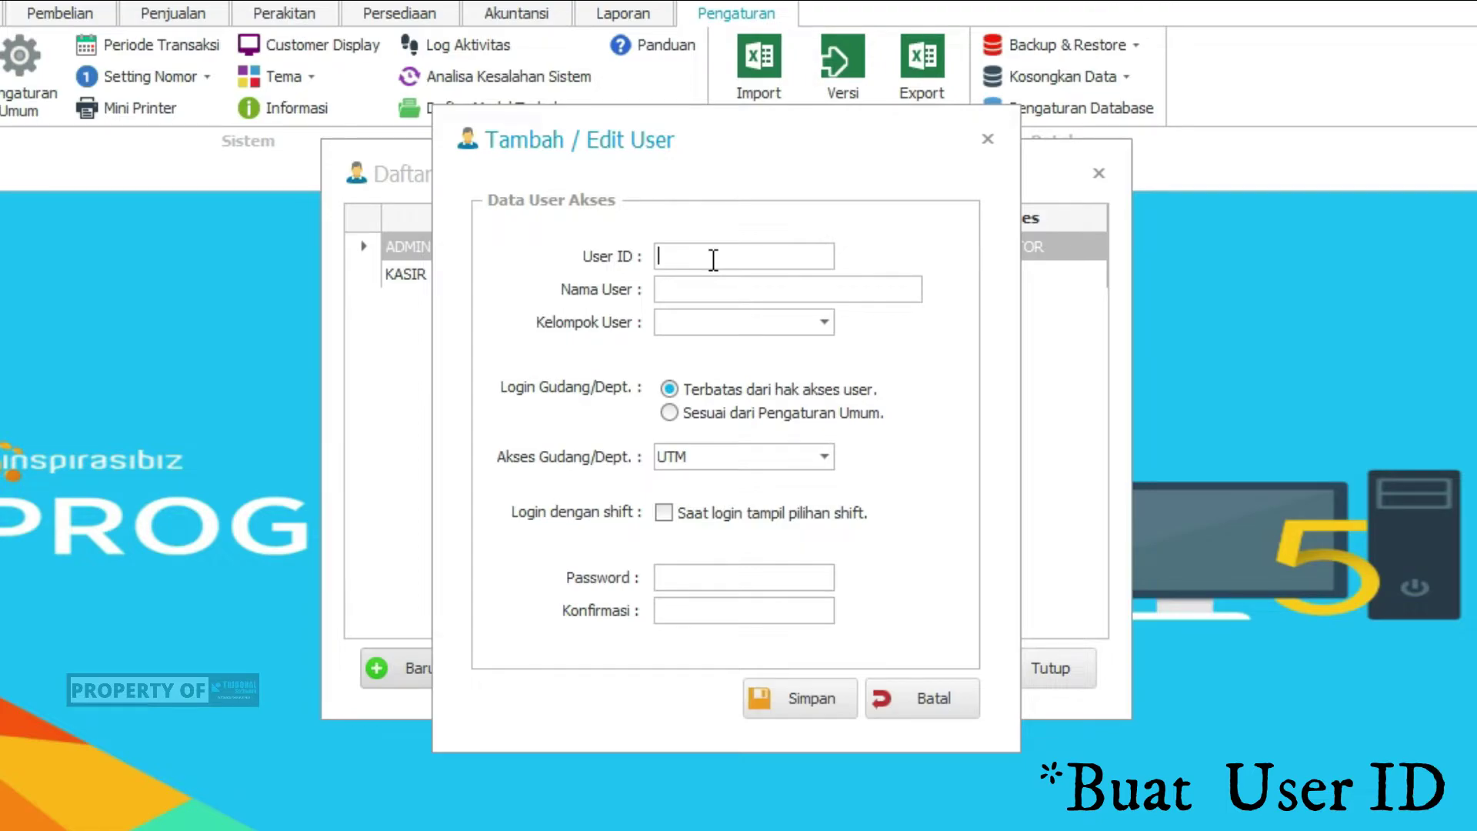
text(iwan)
key(Tab)
text(iwan)
click(760, 324)
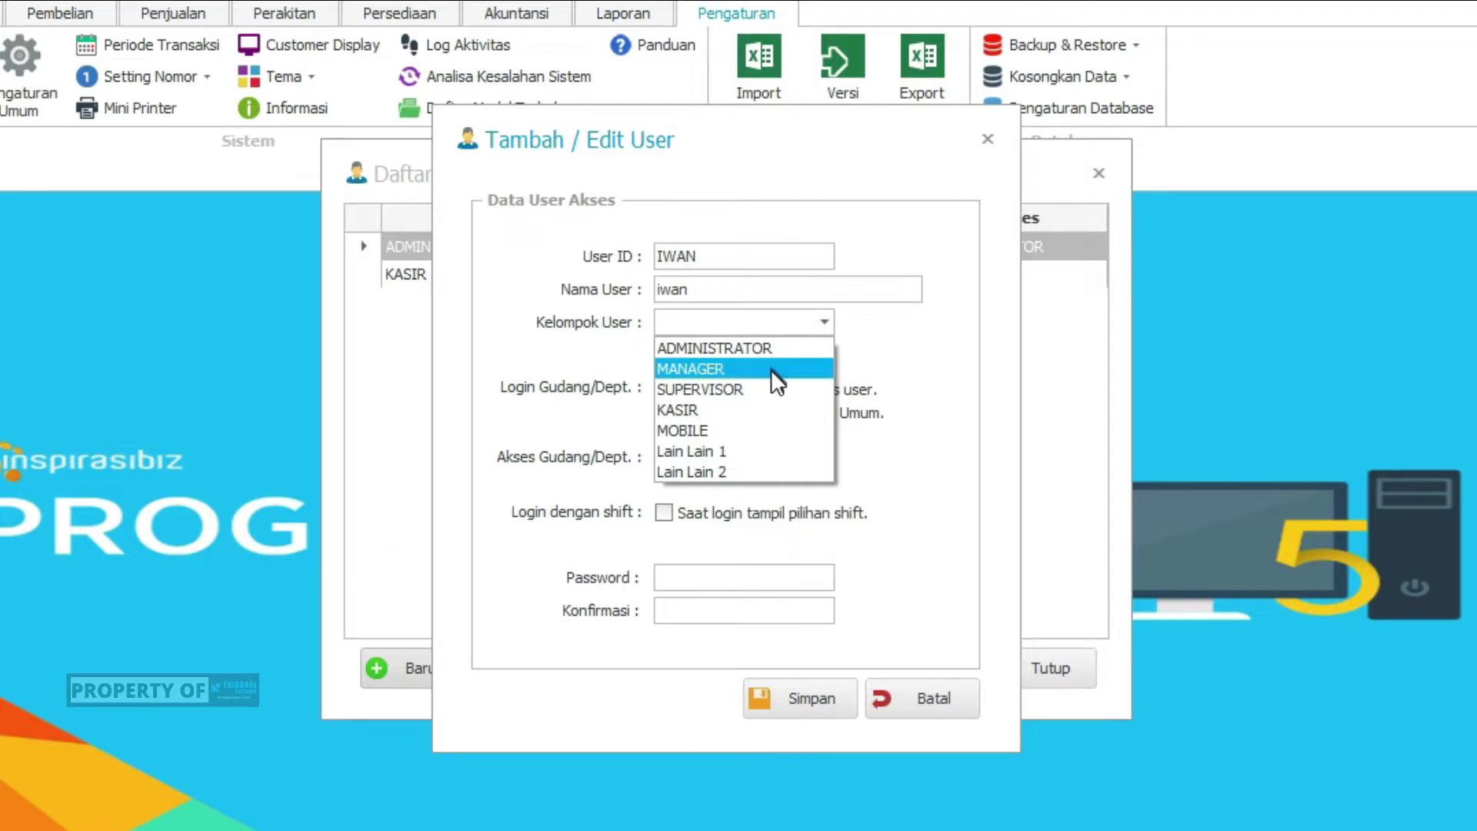
click(782, 417)
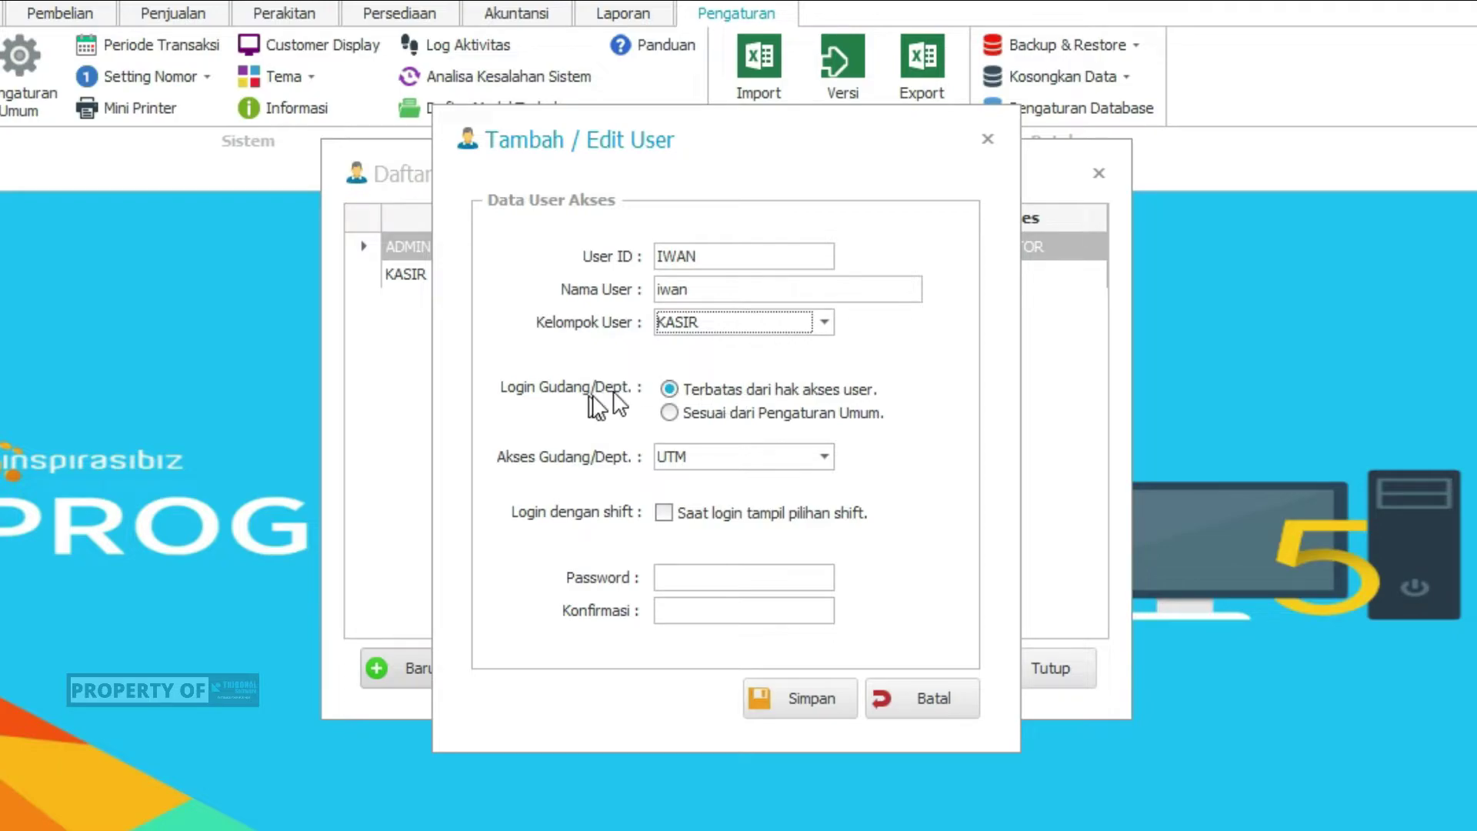
Give the new user warehouse access UTM and enable 'Saat login tampil pilihan shift'
click(680, 389)
click(690, 392)
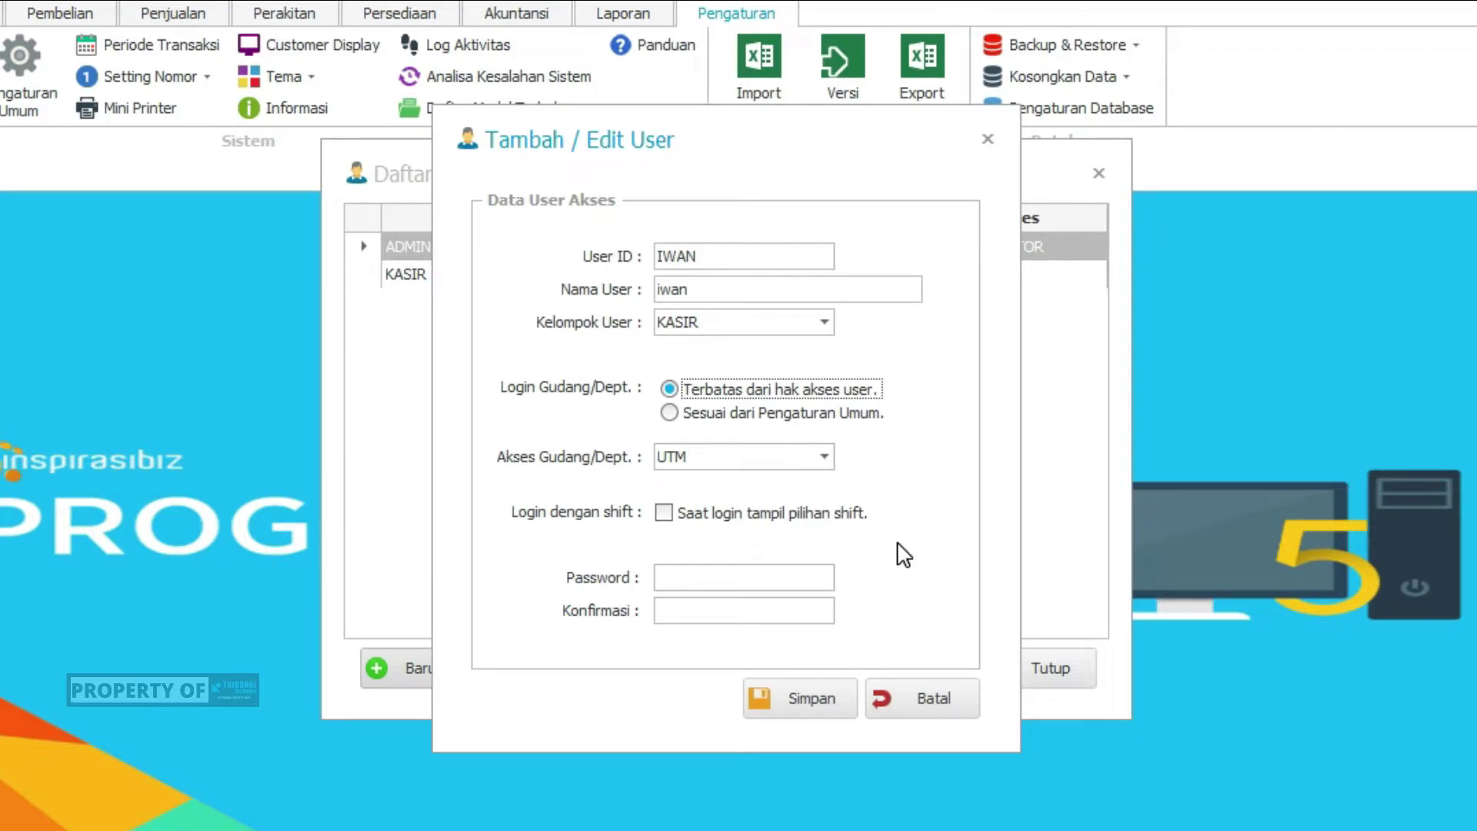
click(823, 457)
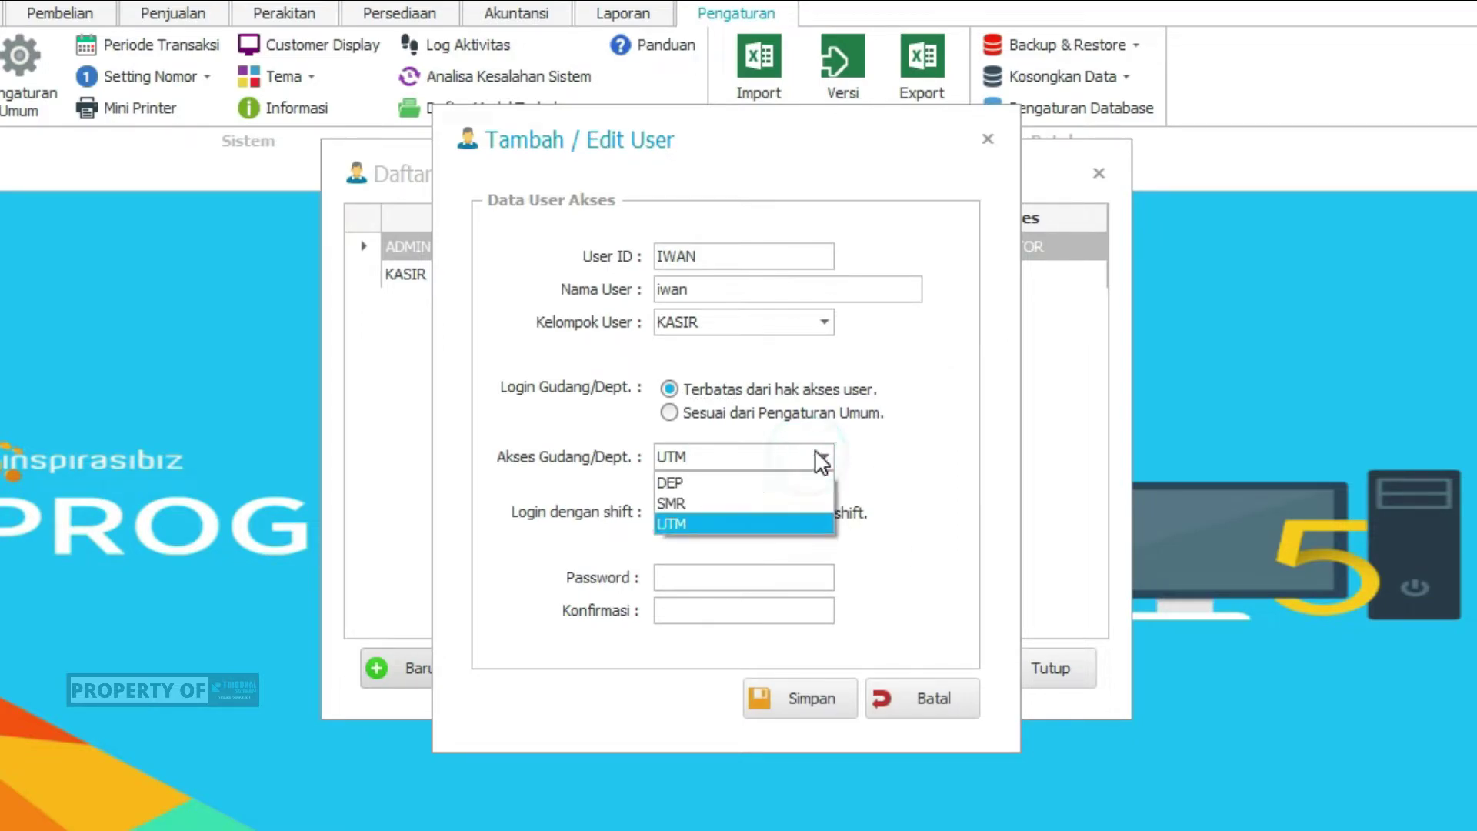
click(727, 523)
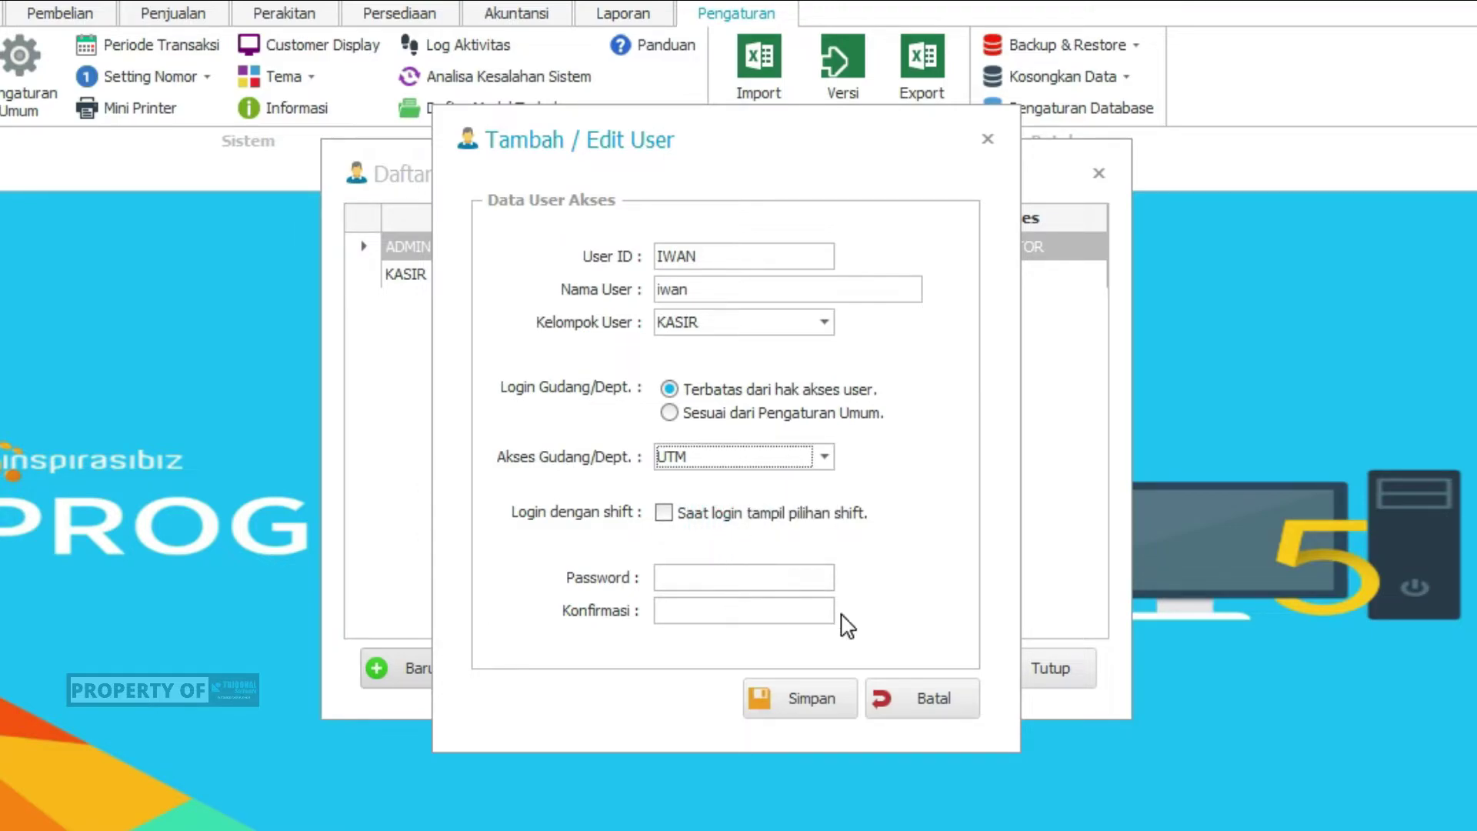
click(694, 515)
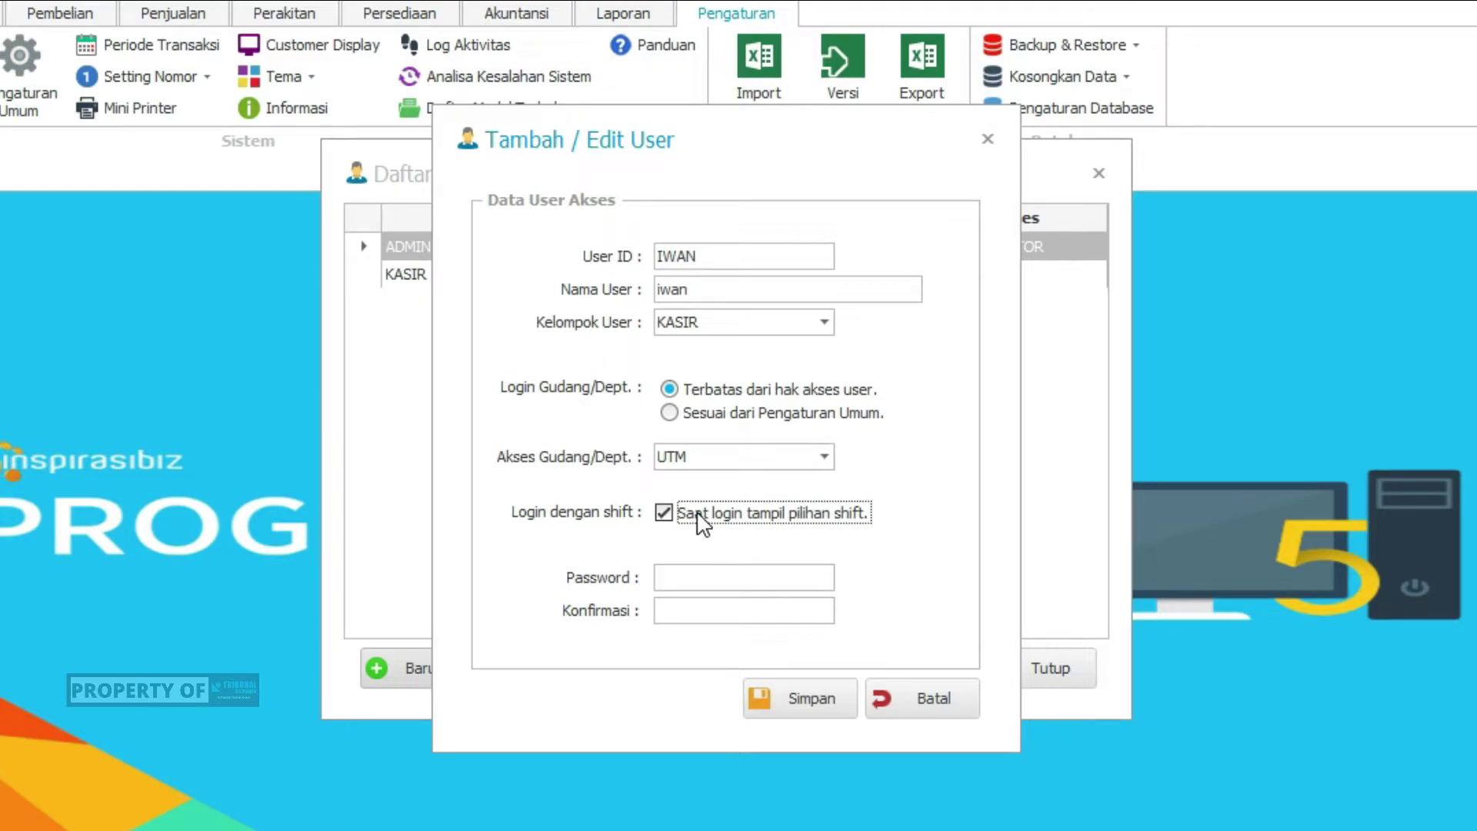
Enter the user's password and confirmation, then save user IWAN
click(701, 583)
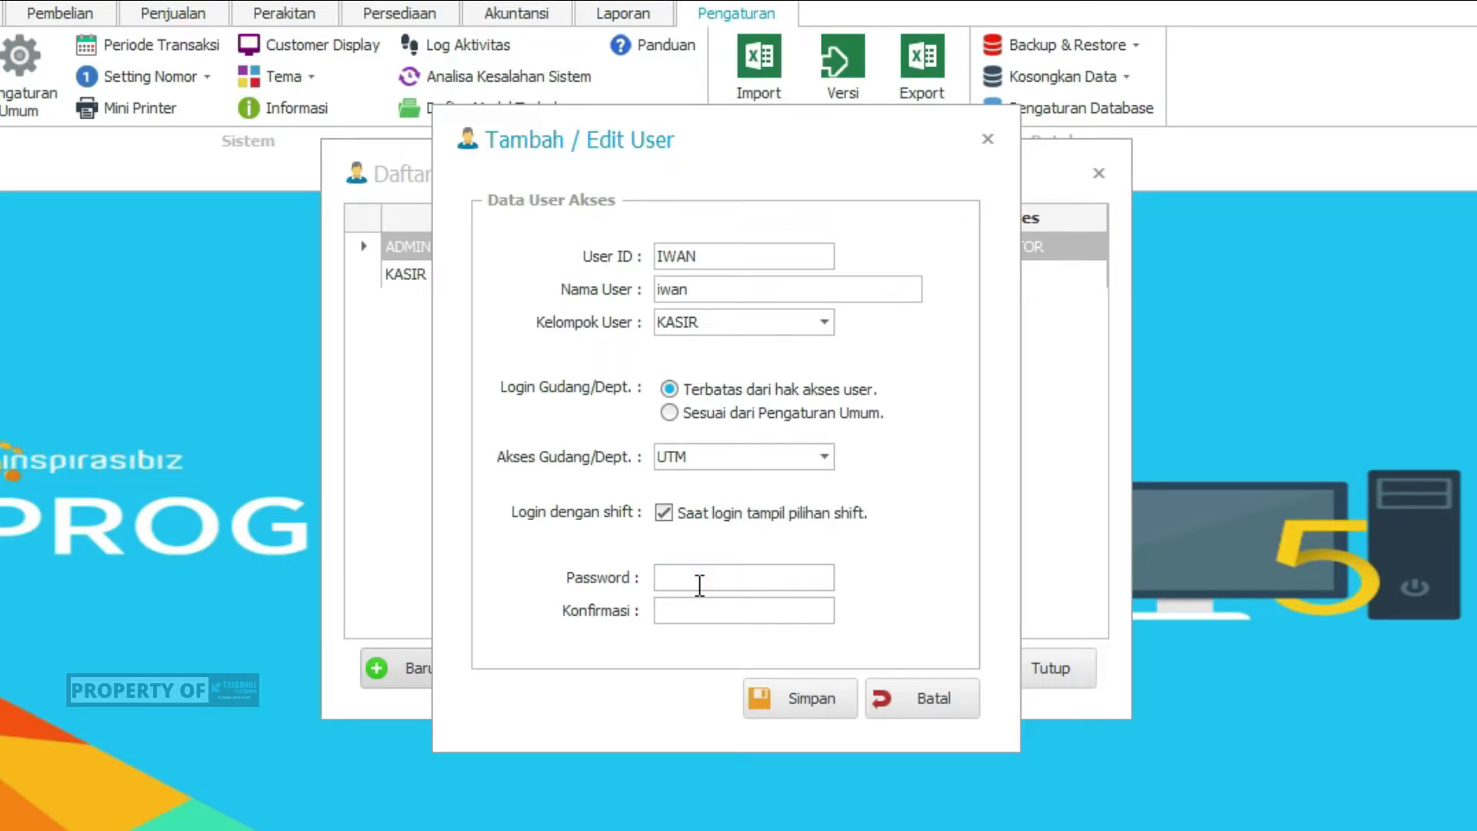
text(123)
key(Tab)
text(1234)
click(804, 696)
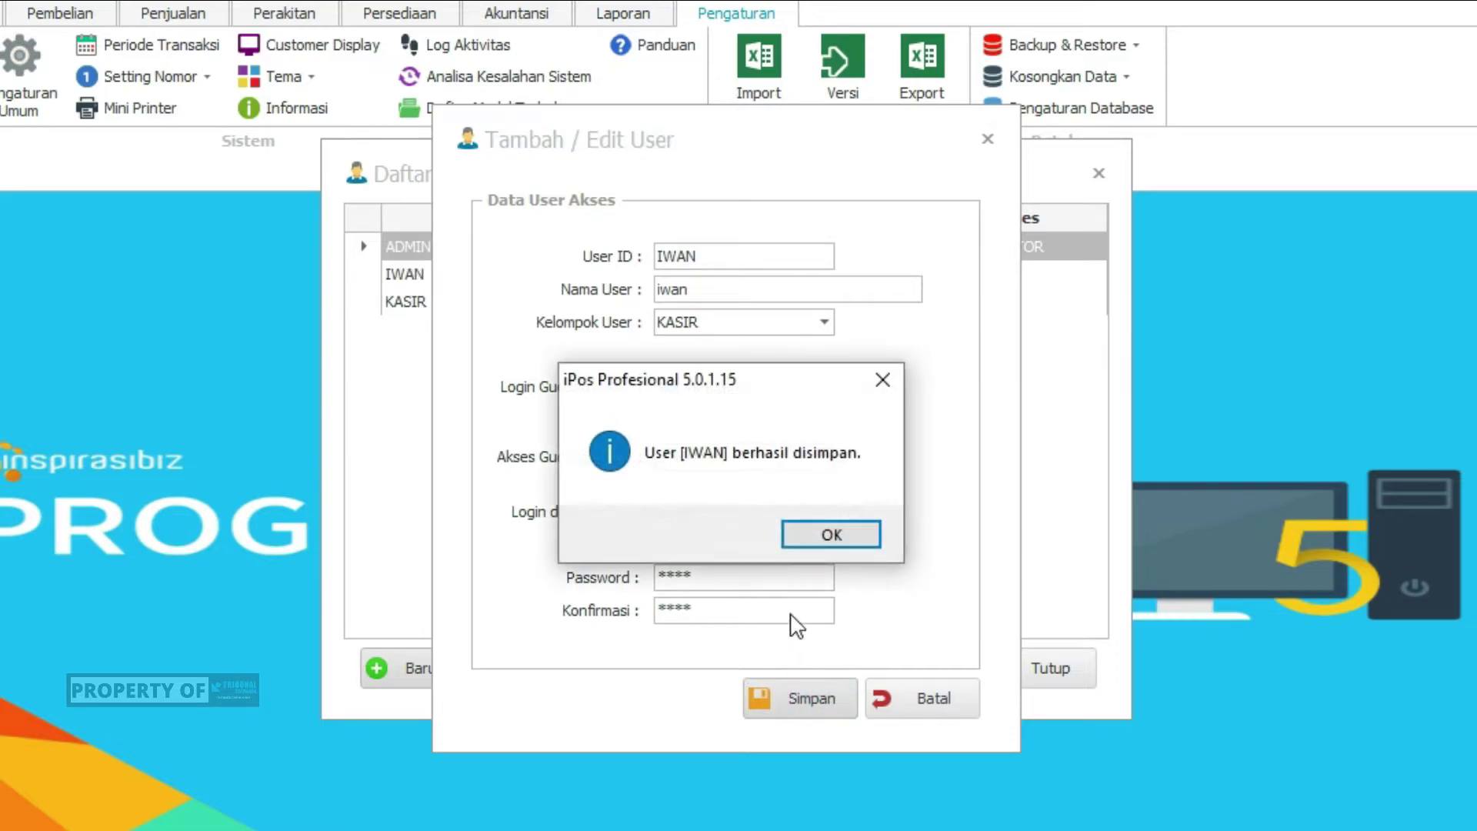
click(817, 536)
Delete the IWAN user from Daftar User and confirm the deletion
click(686, 307)
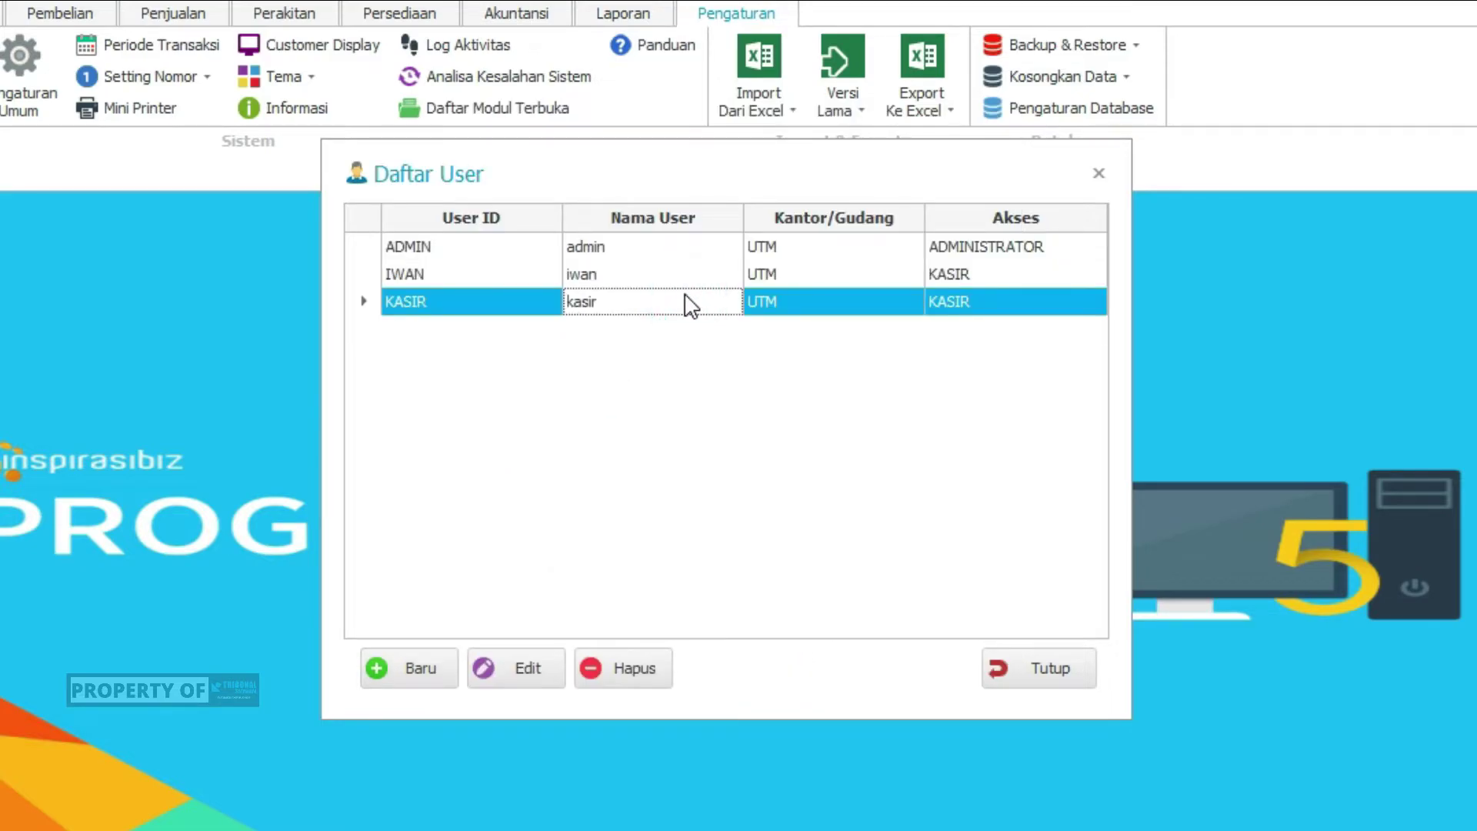
click(623, 275)
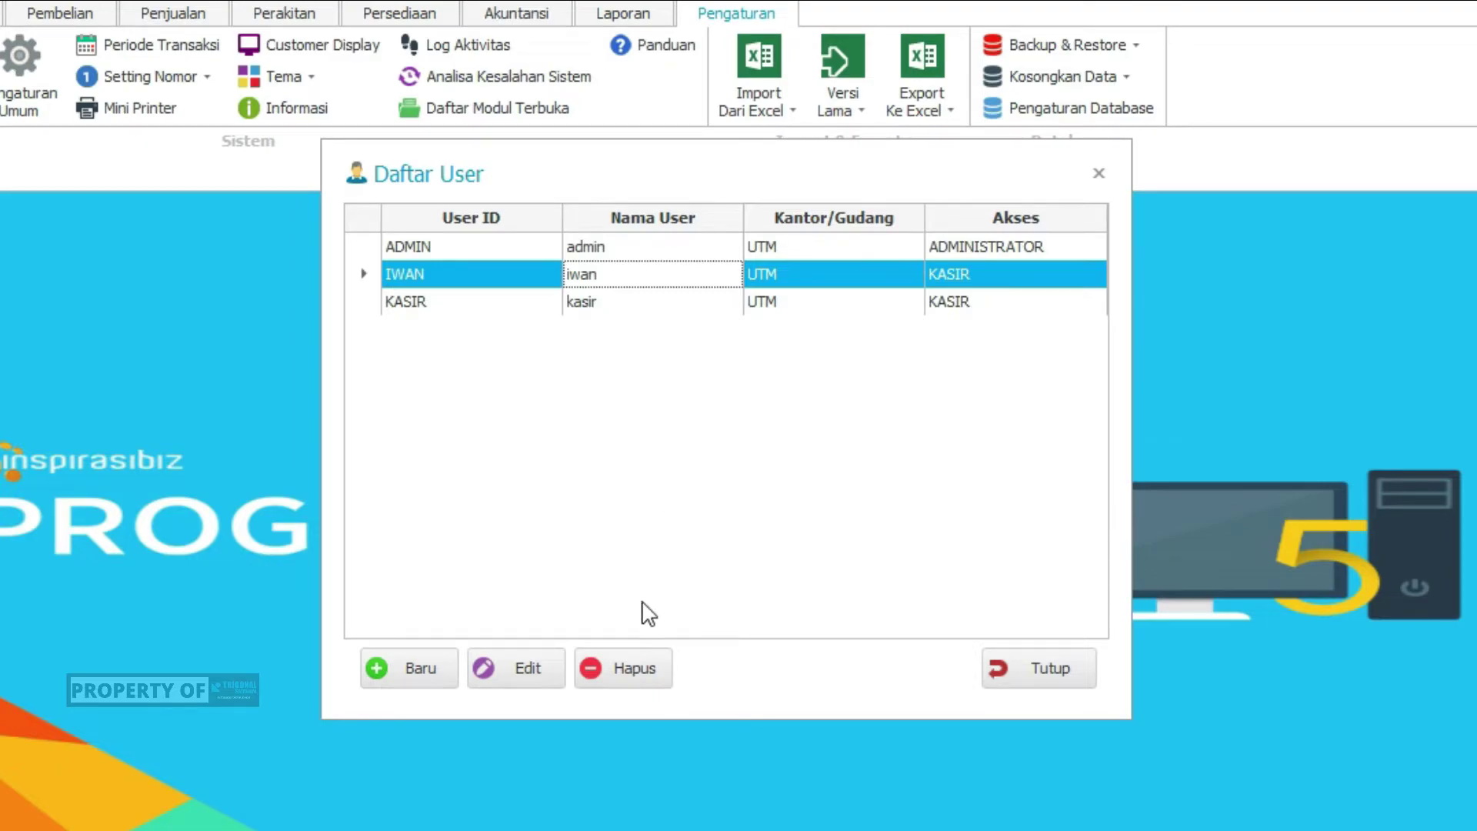
click(624, 670)
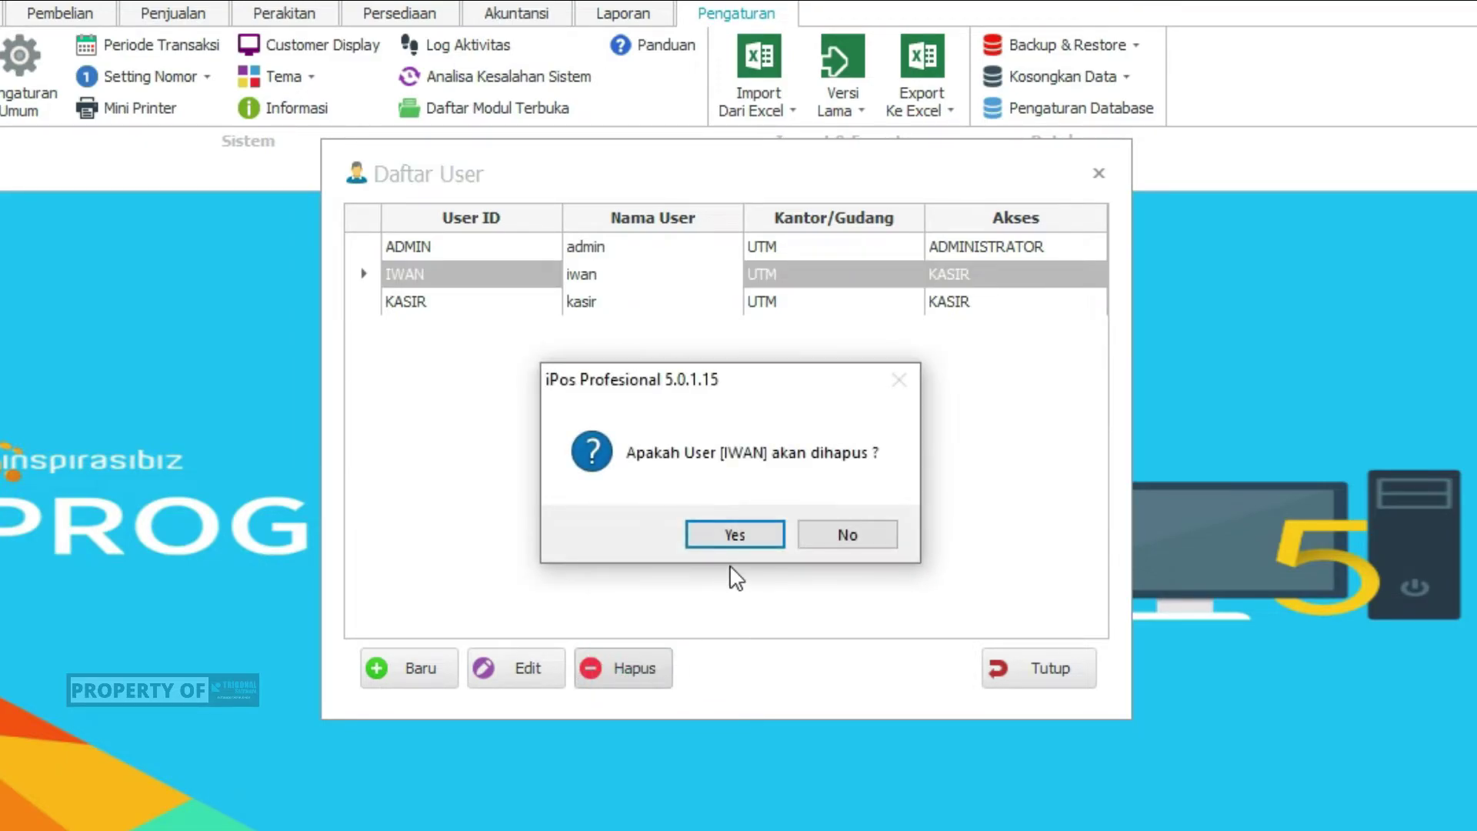
click(736, 529)
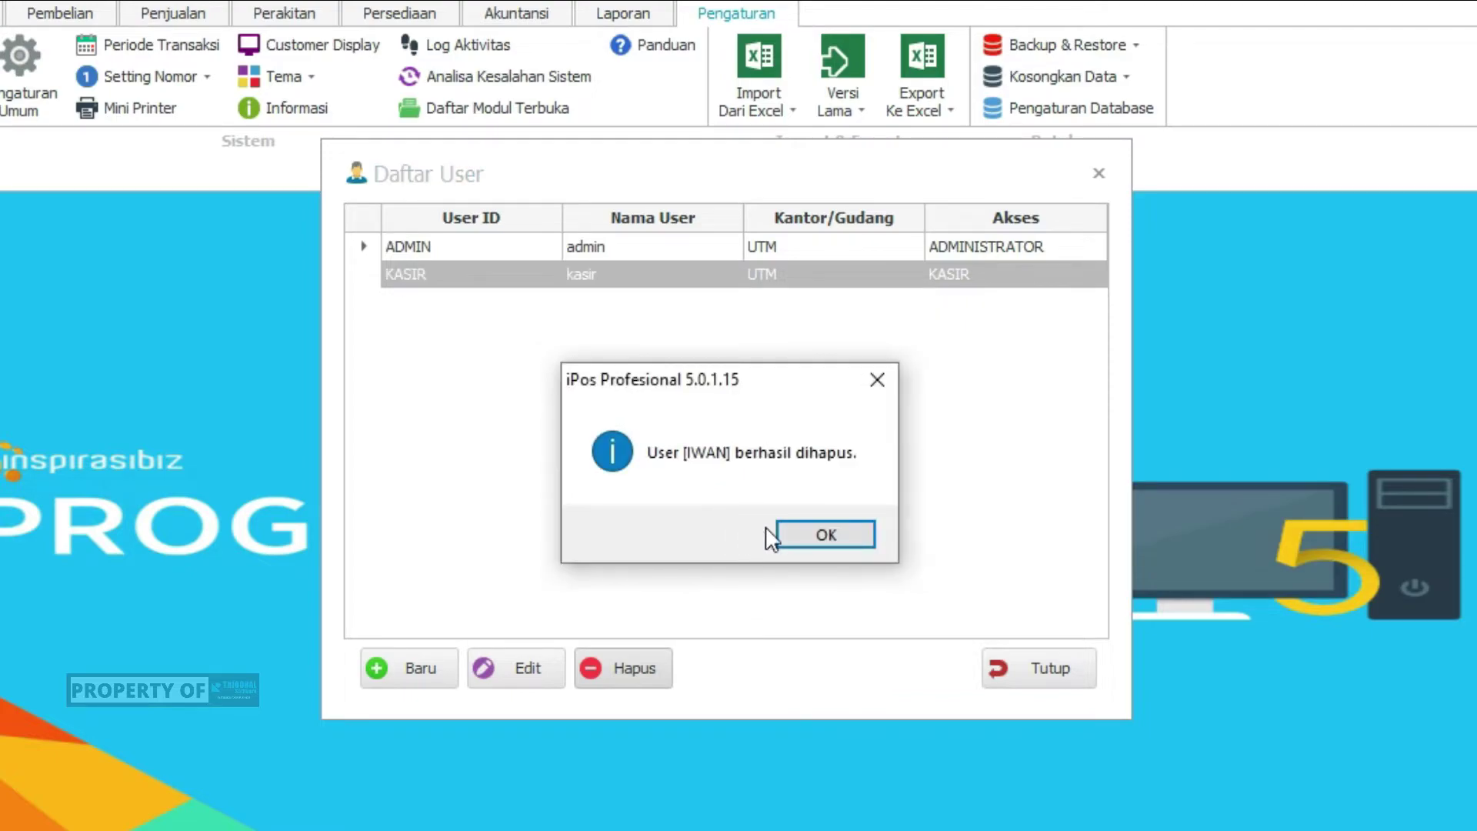
click(828, 531)
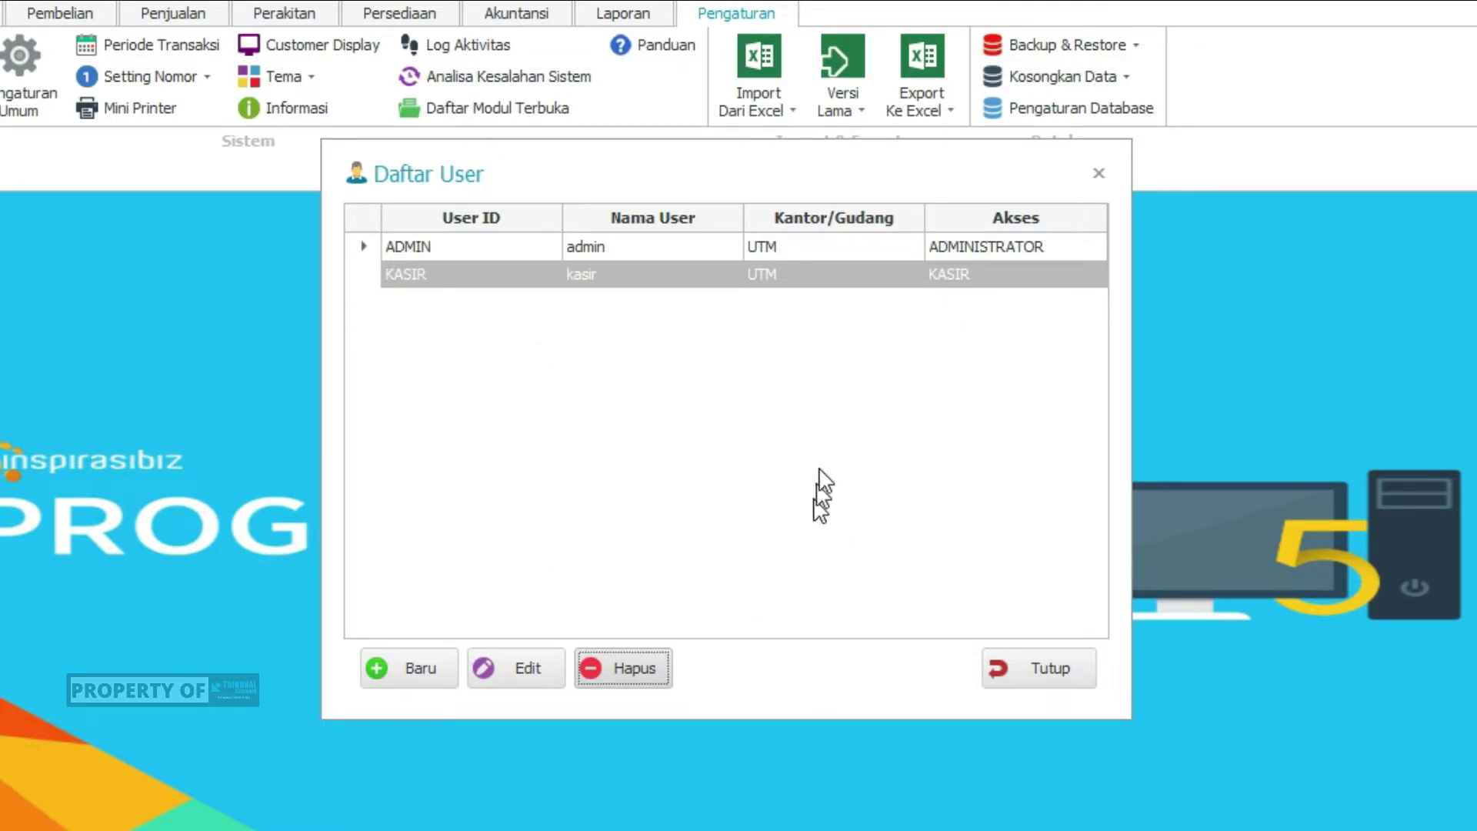
Review the remaining ADMIN and KASIR entries in the user list
click(668, 273)
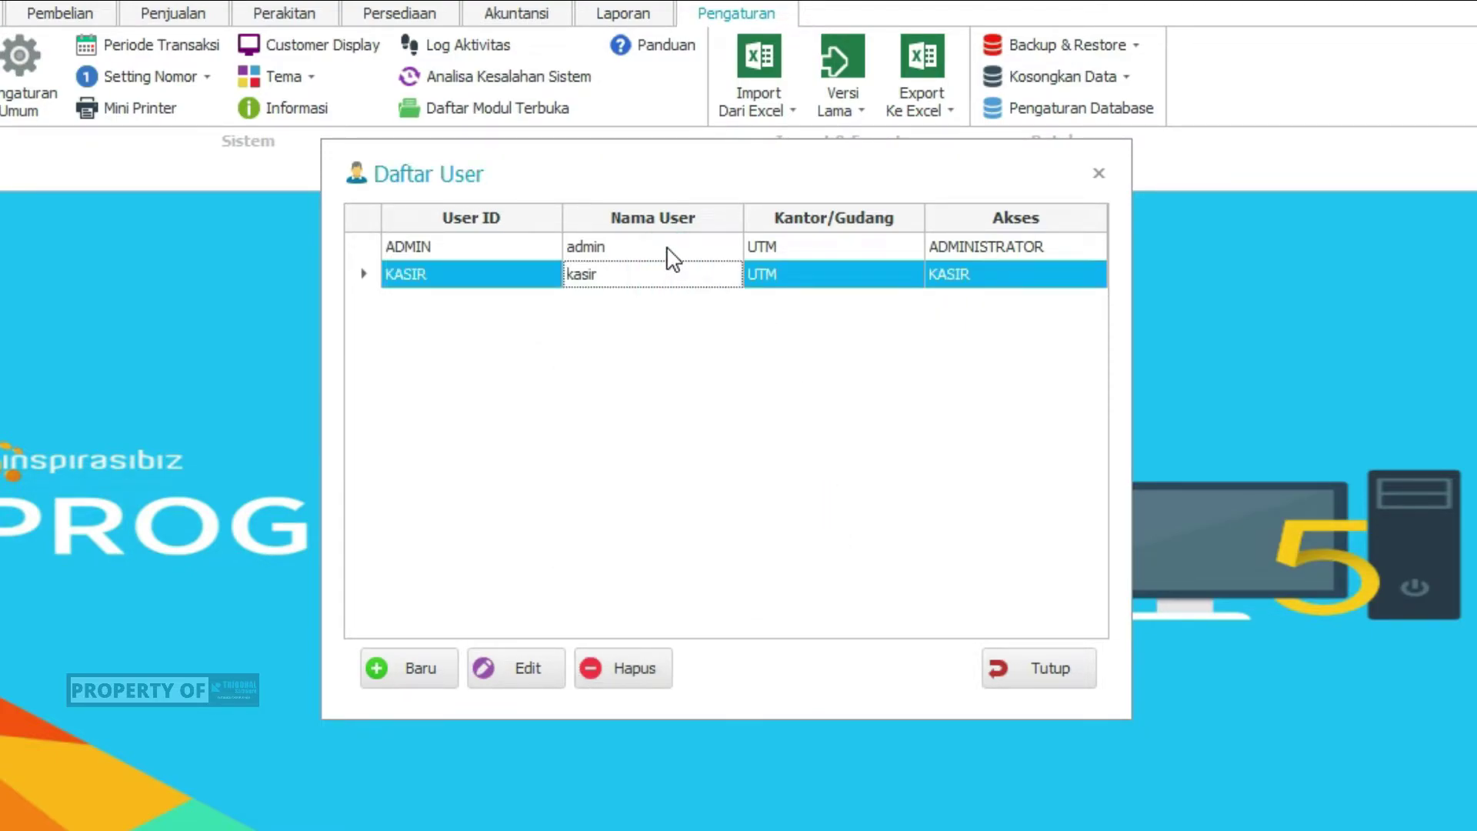
click(668, 248)
click(674, 277)
click(669, 250)
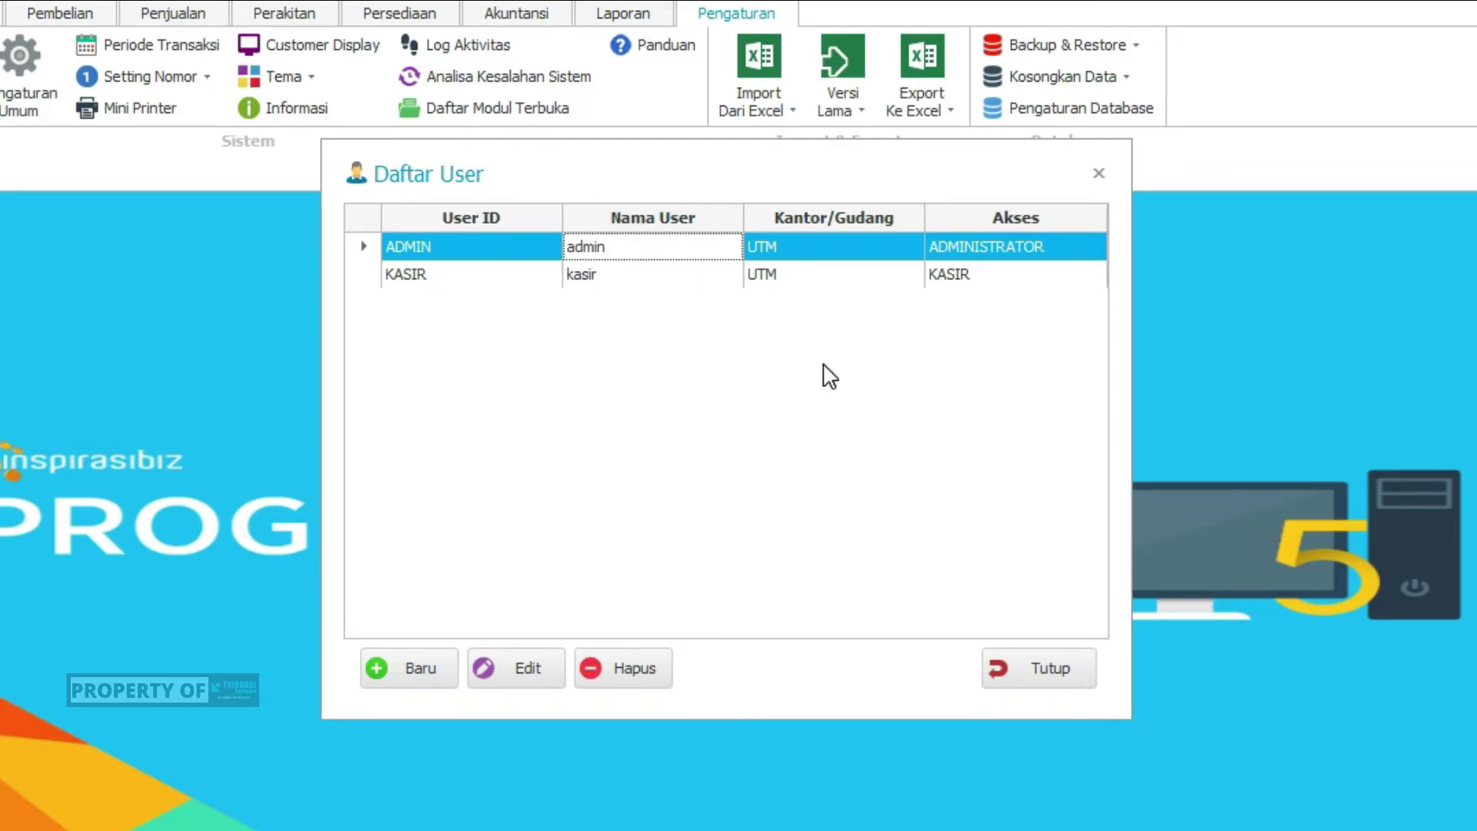
click(529, 663)
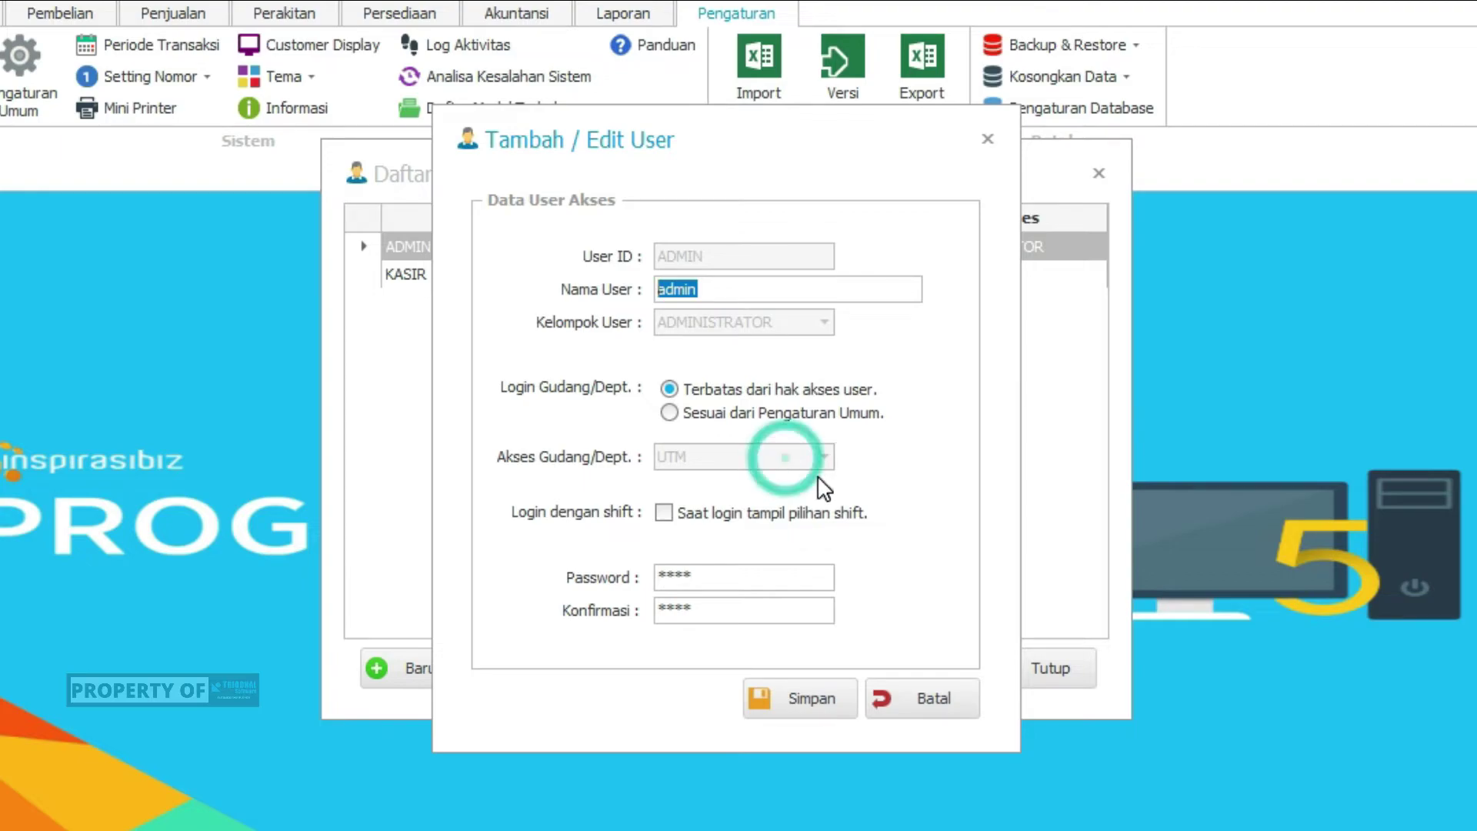
click(927, 698)
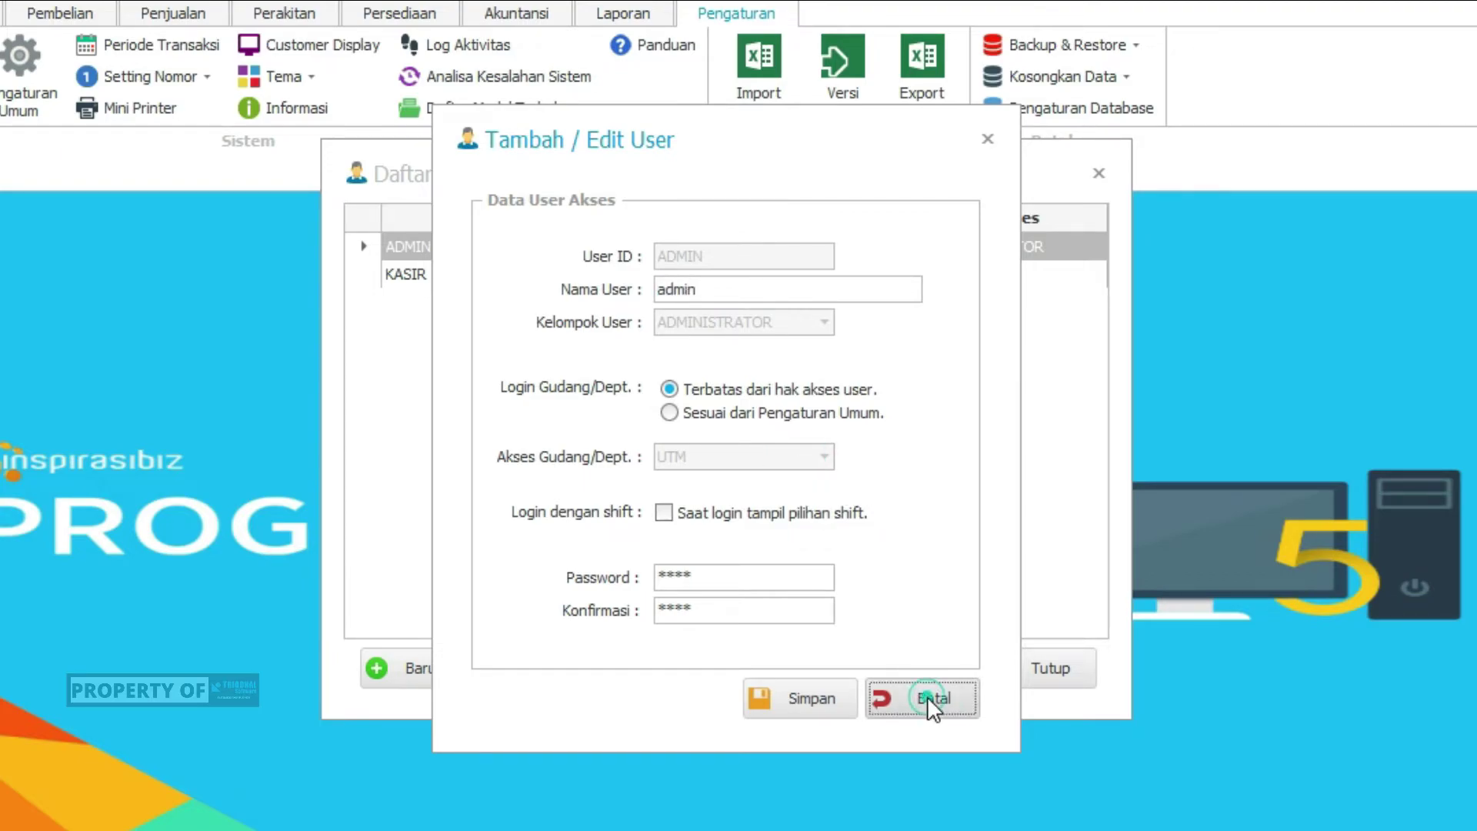
click(800, 371)
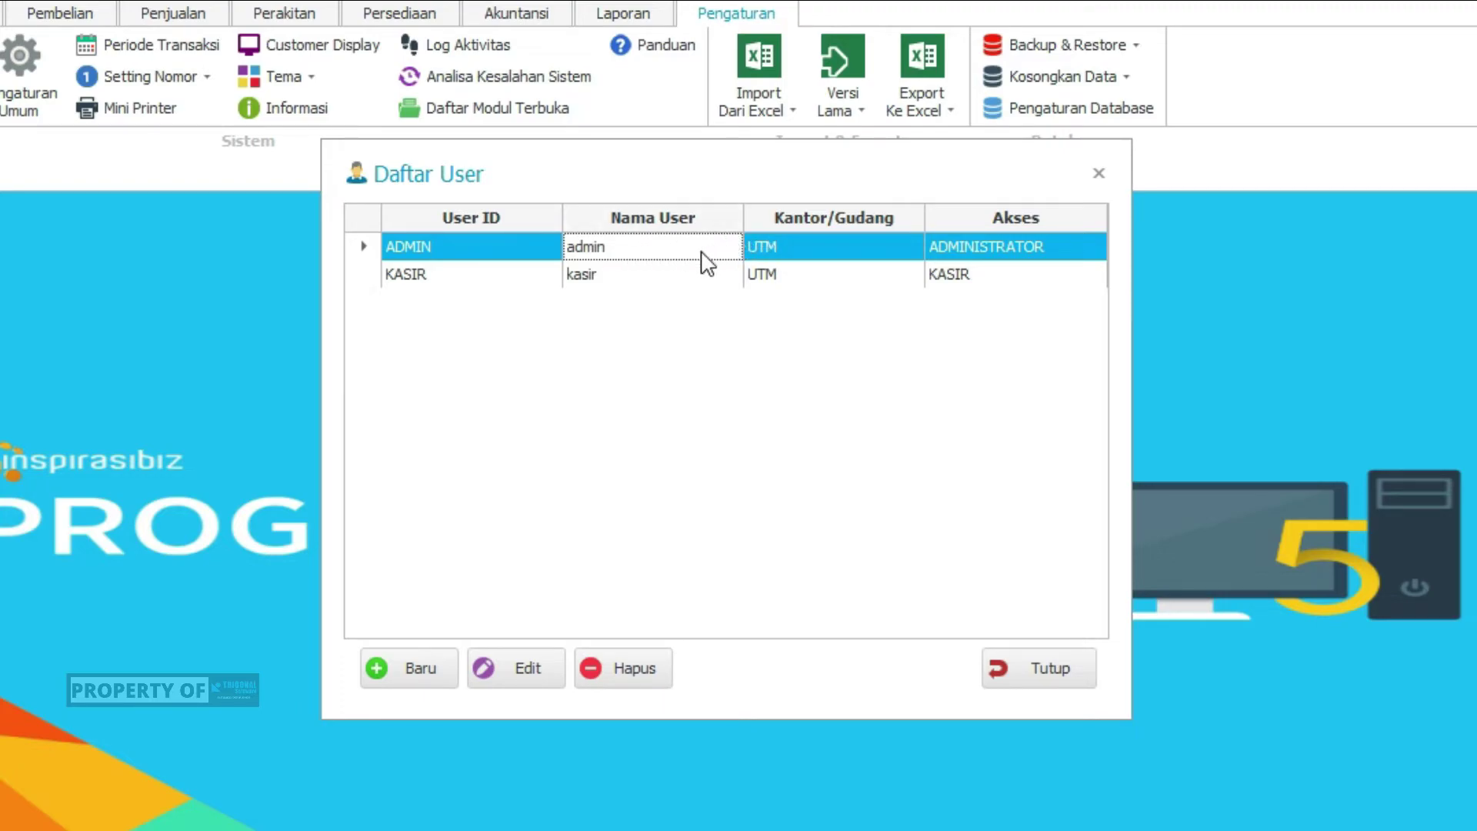
click(644, 248)
click(795, 248)
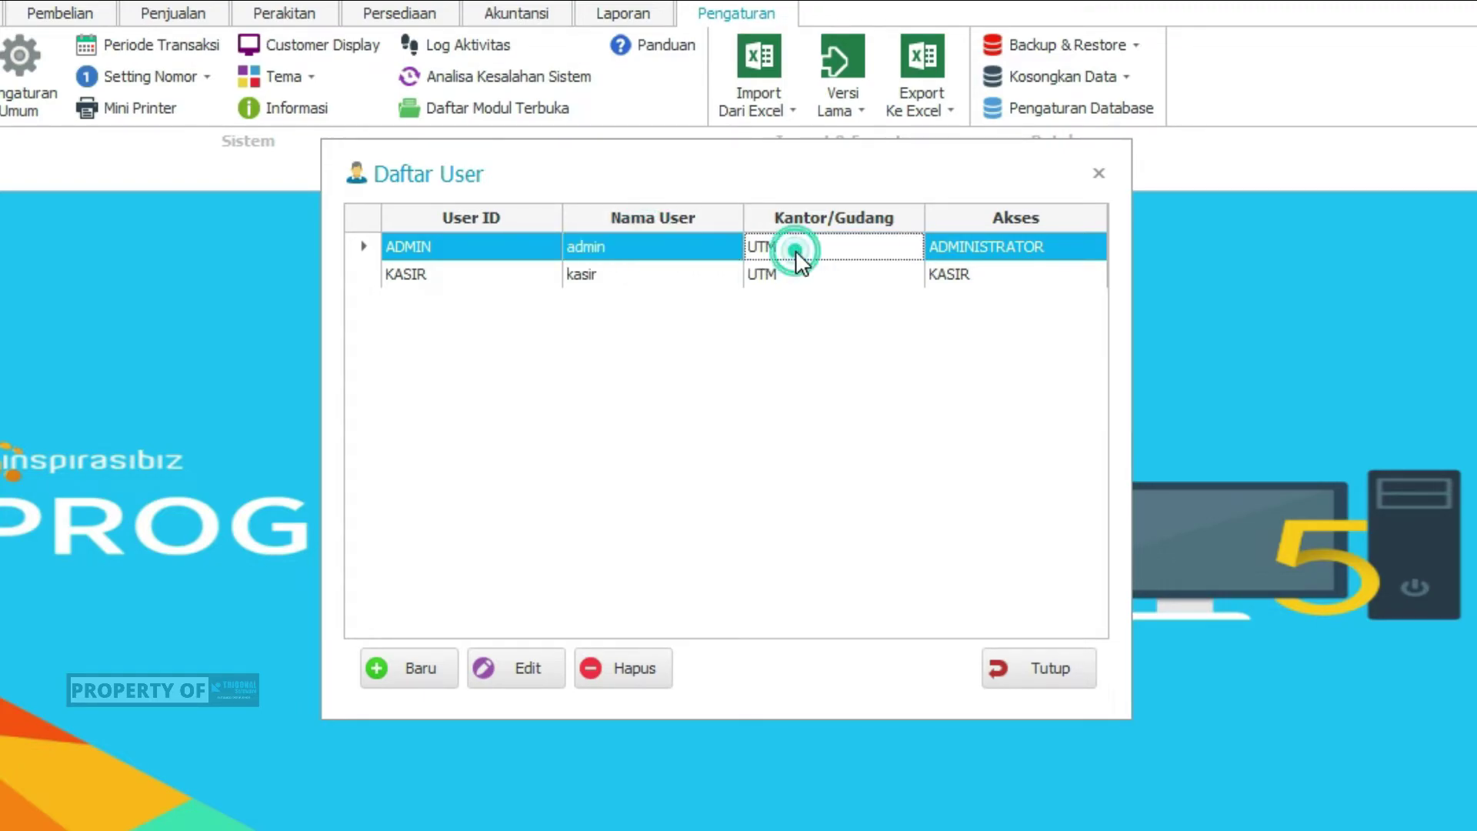
click(653, 247)
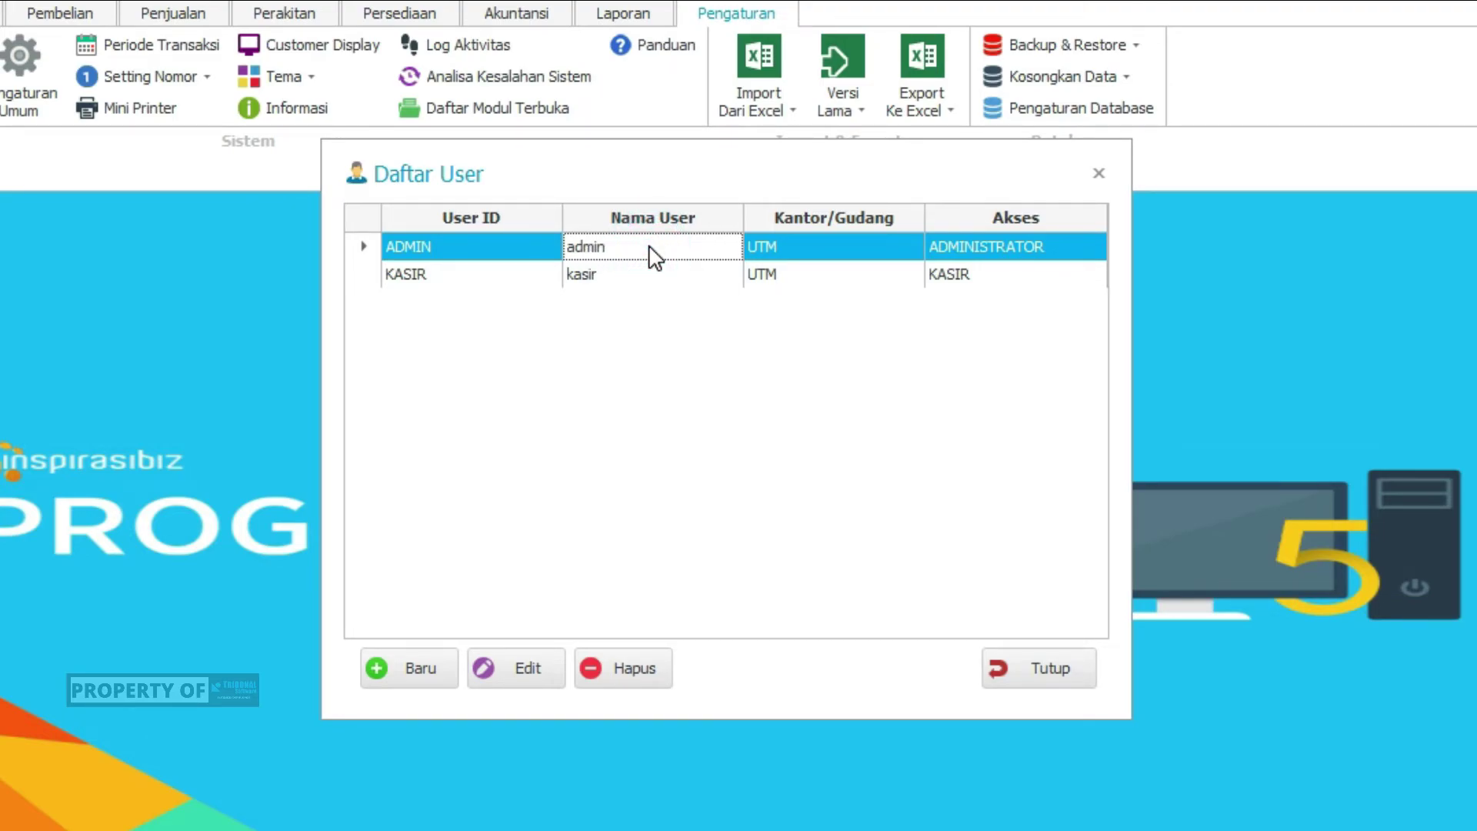
click(649, 246)
click(814, 247)
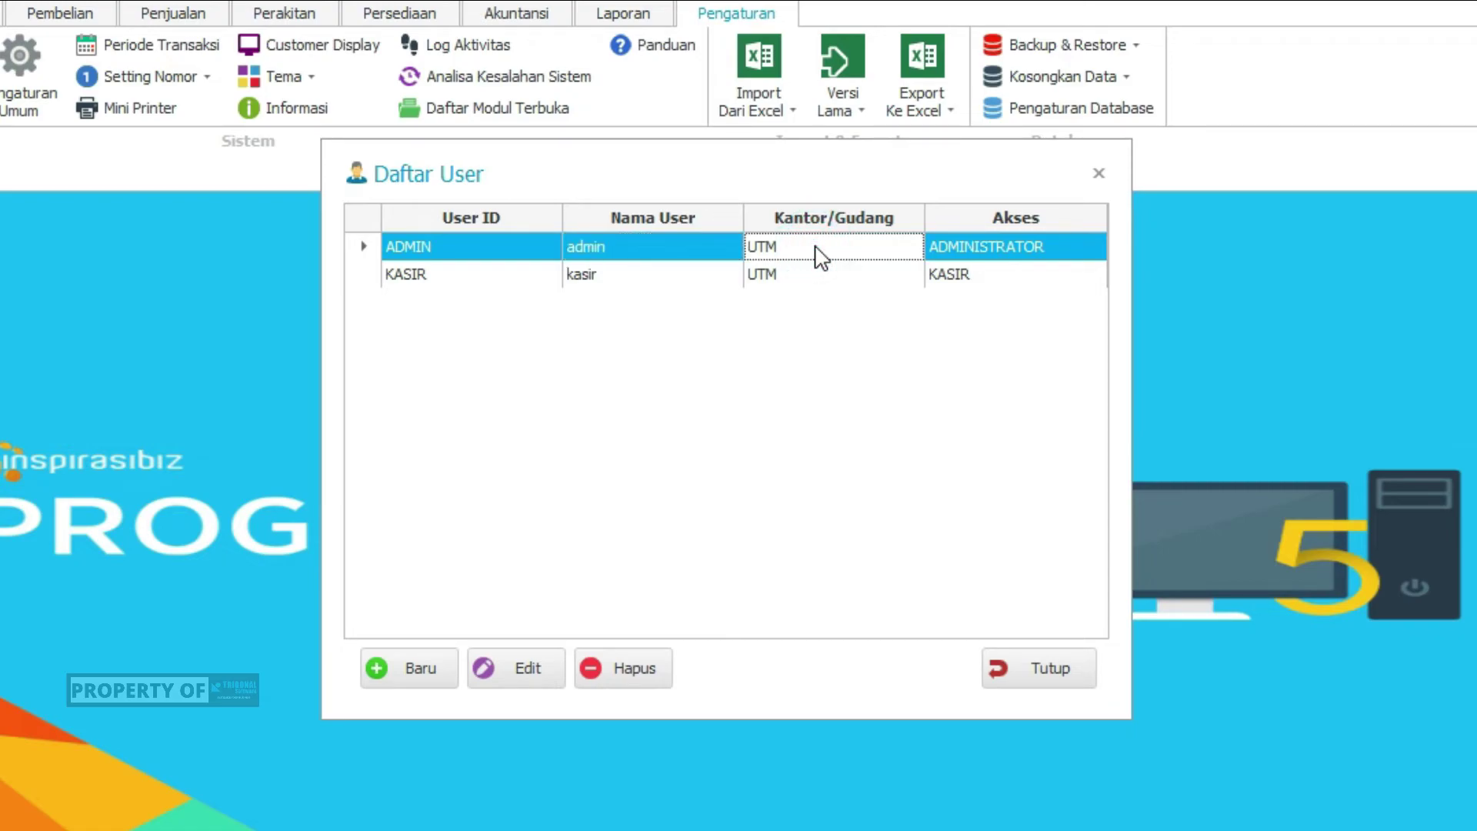